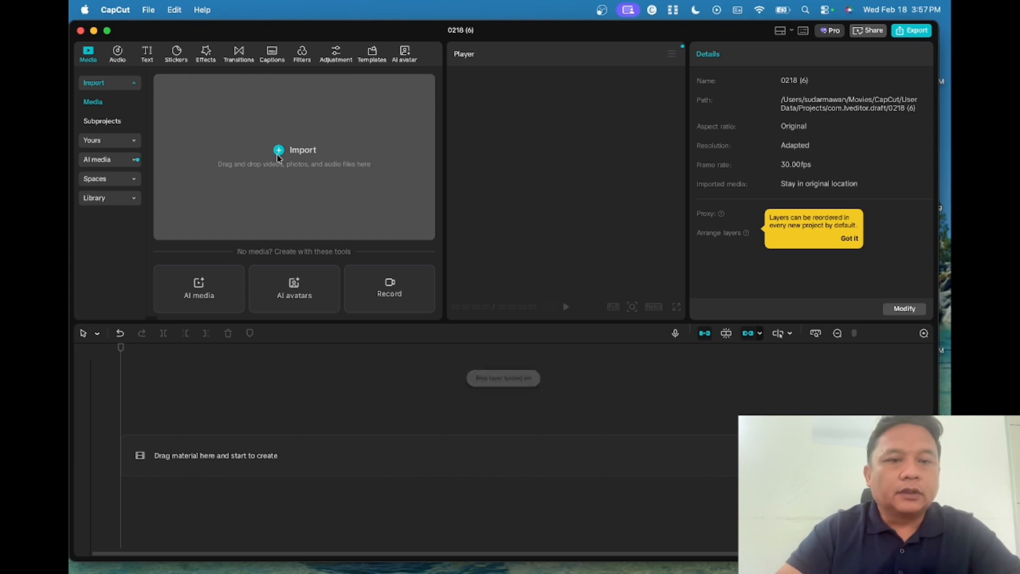
# - Import Virtual Studio 2265 B.jpeg from Downloads into the media library
pyautogui.click(279, 151)
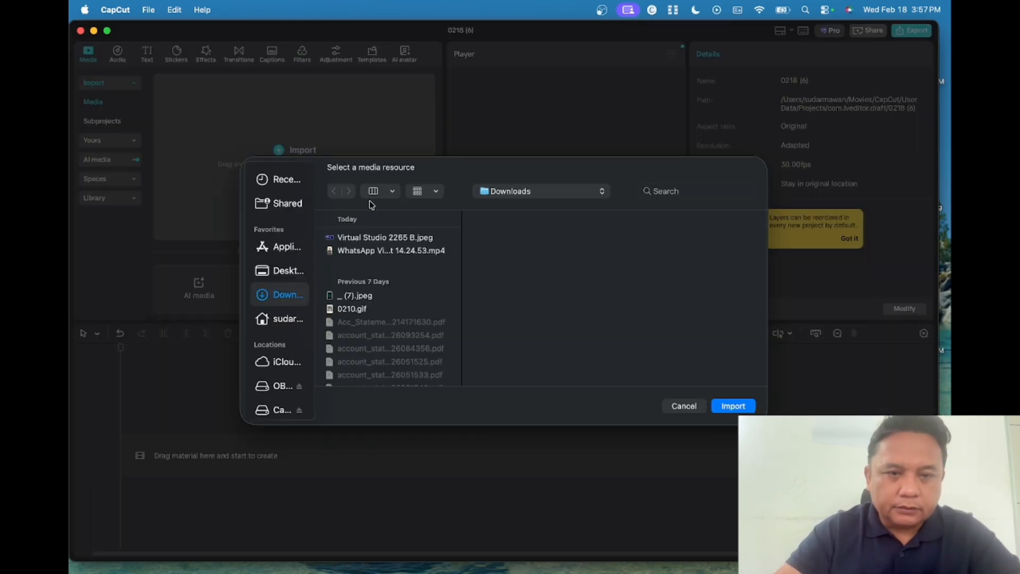
pyautogui.click(371, 240)
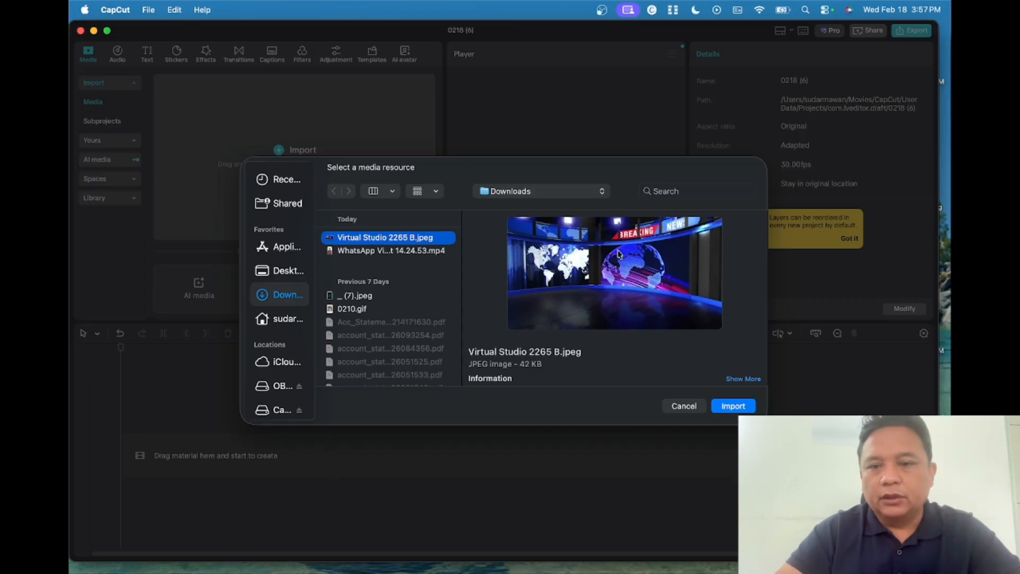
pyautogui.click(732, 407)
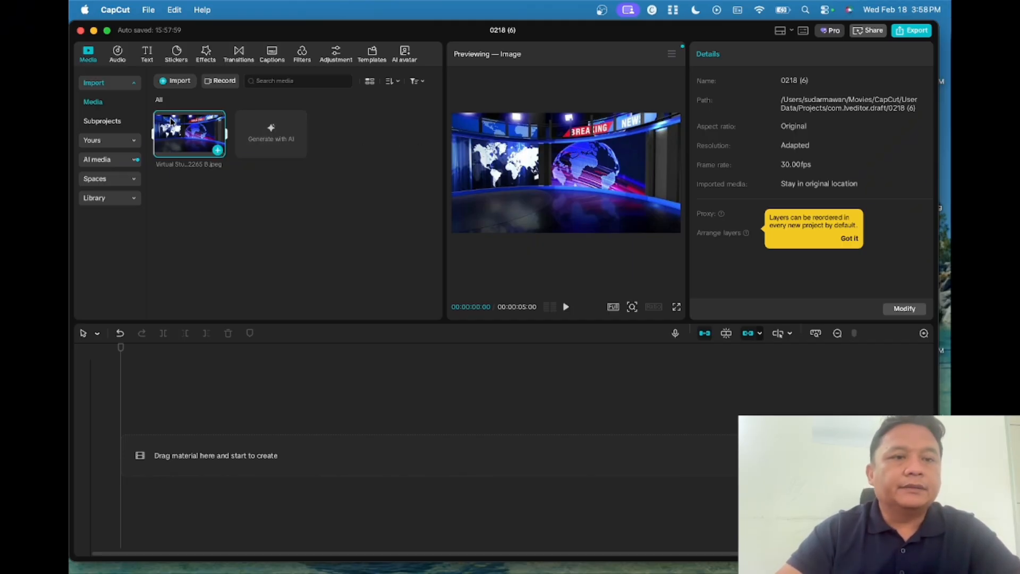
pyautogui.click(165, 83)
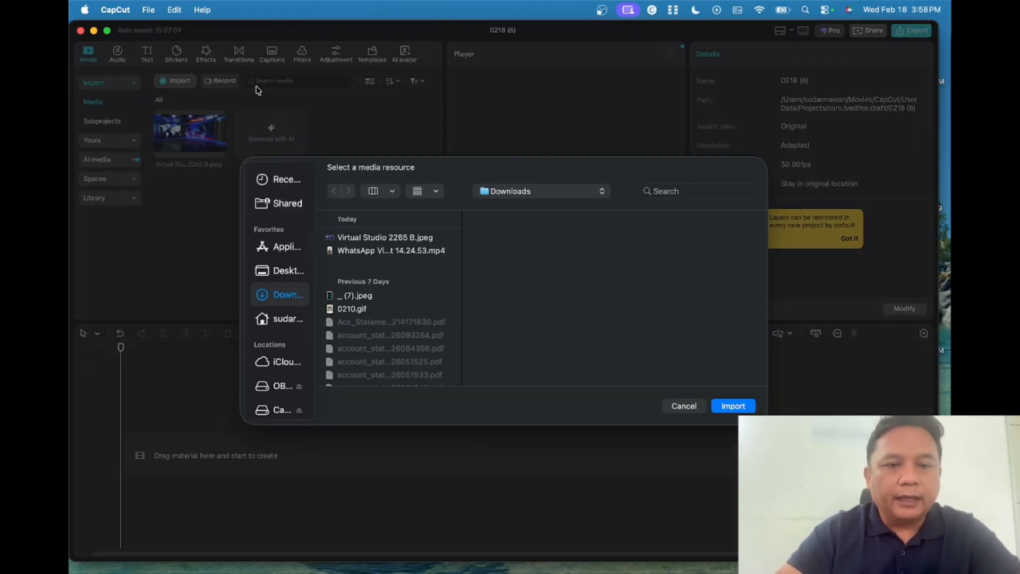
# - Import the presenter's WhatsApp .mp4 video into the media library
pyautogui.click(368, 252)
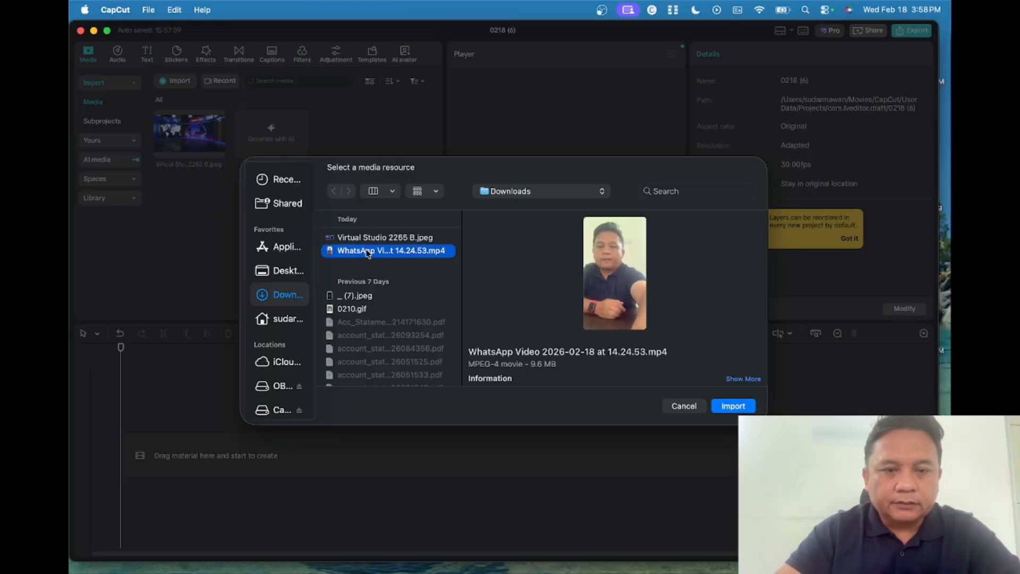
pyautogui.click(729, 407)
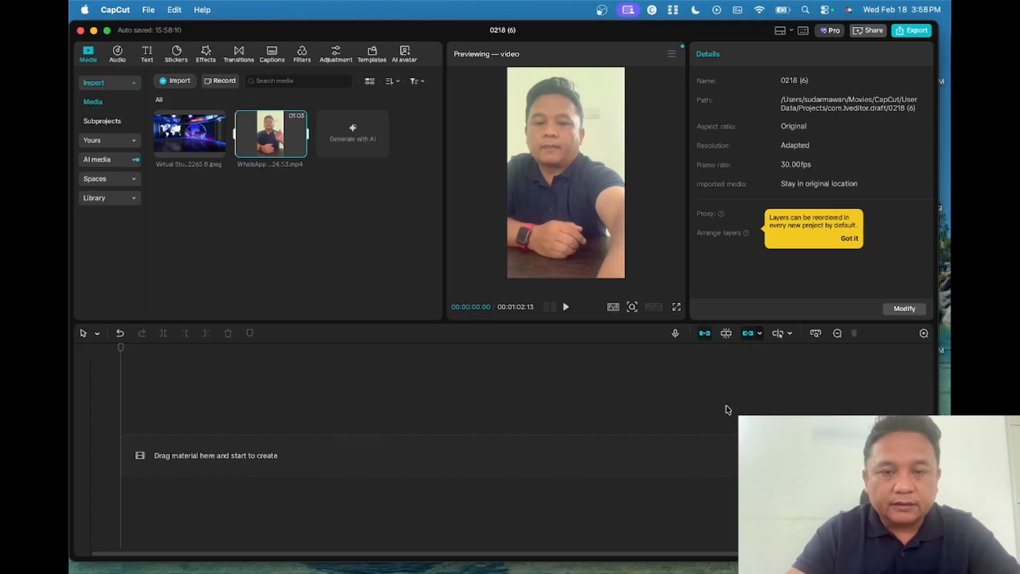
# - Add the studio image and WhatsApp video to the timeline, with the video on a track above
pyautogui.moveTo(254, 139)
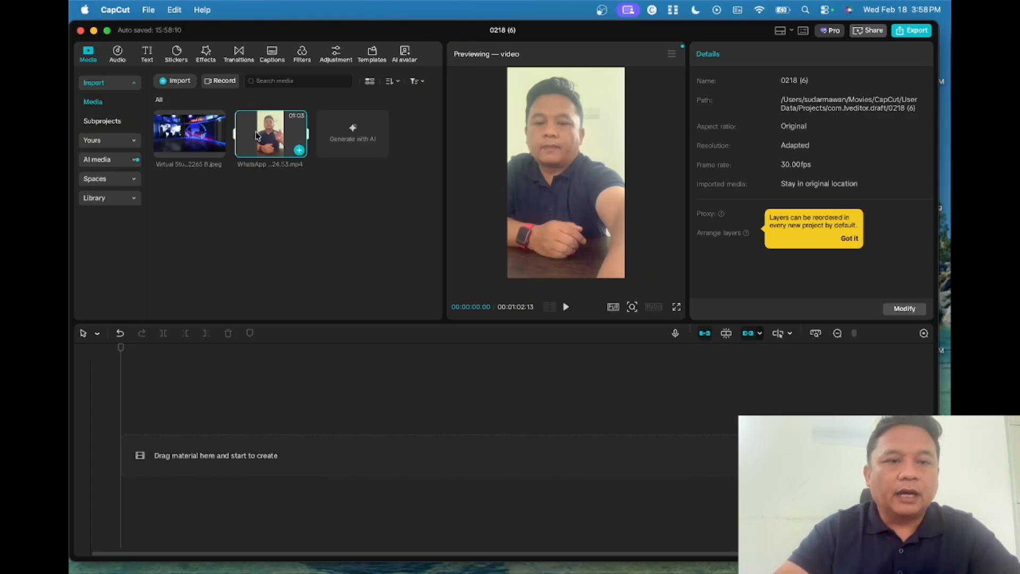
pyautogui.click(213, 143)
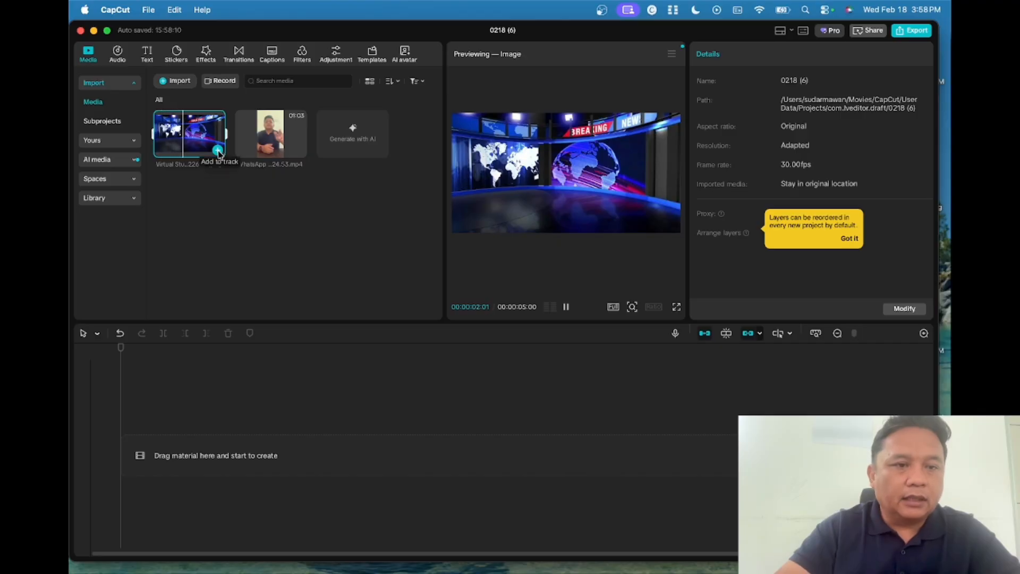
pyautogui.click(218, 151)
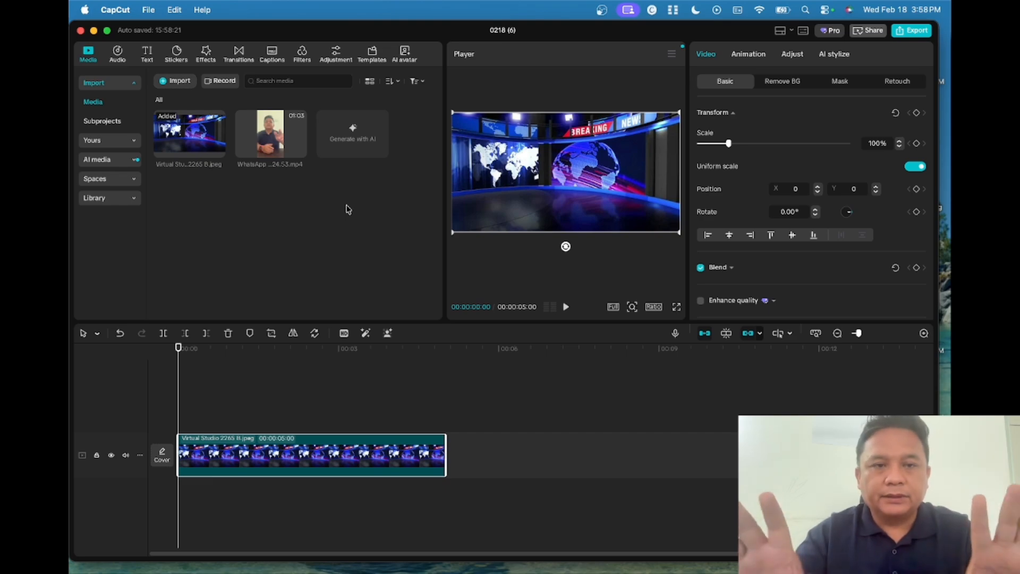
pyautogui.moveTo(282, 139)
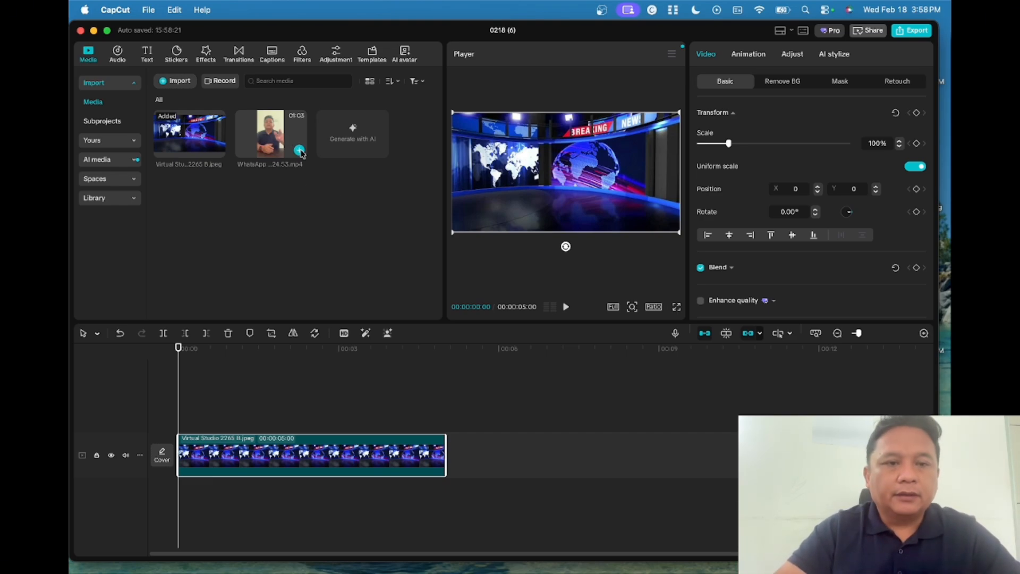
pyautogui.click(299, 151)
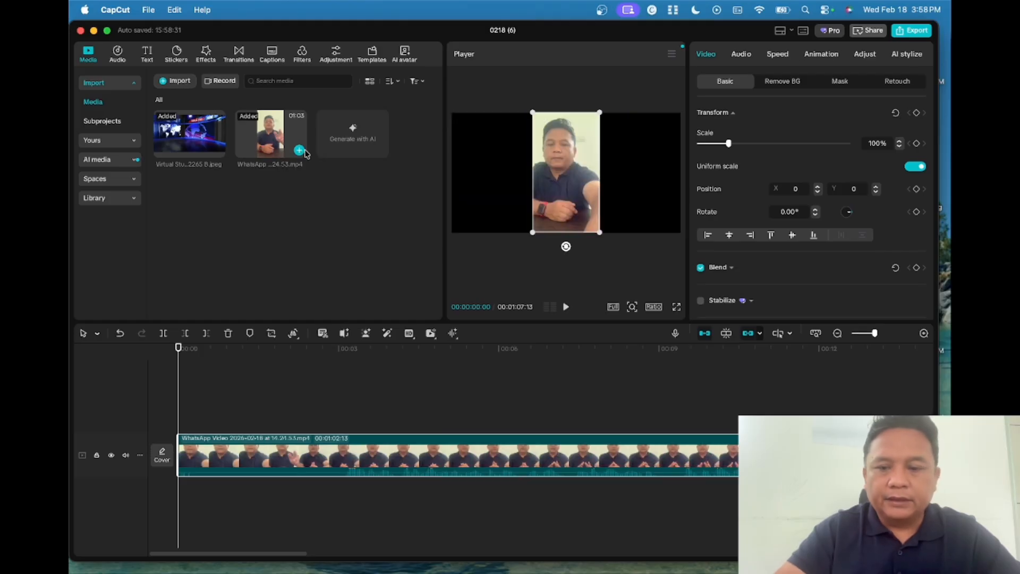
pyautogui.moveTo(432, 456); pyautogui.dragTo(430, 410)
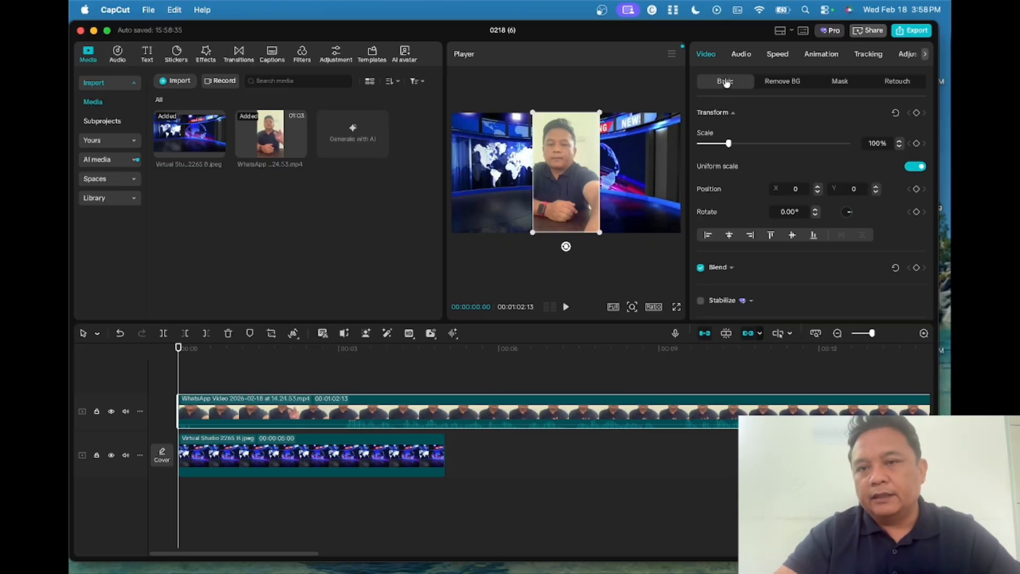
# - Turn on Chroma key for the presenter clip and sample the light wall colour
pyautogui.click(790, 85)
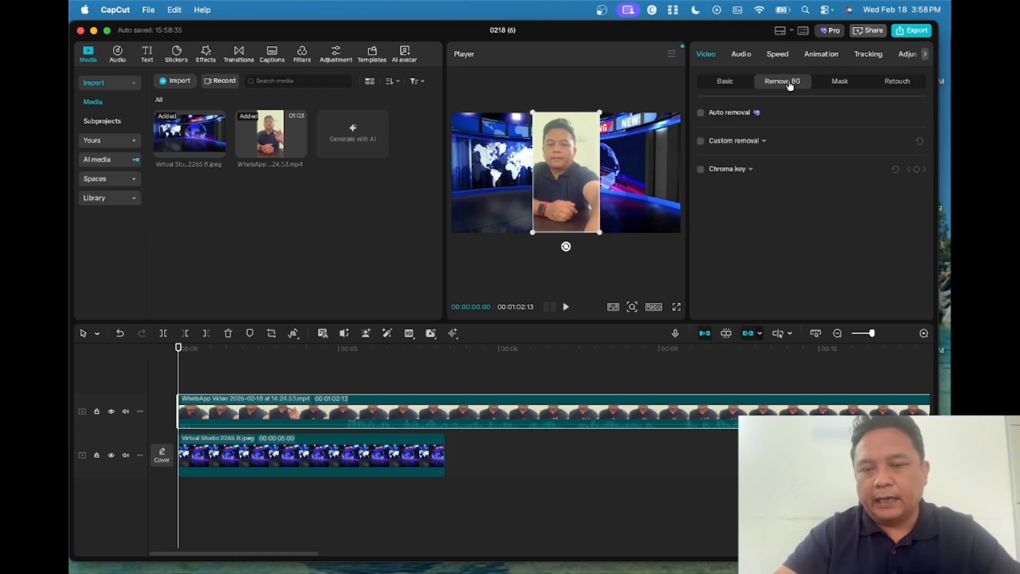
pyautogui.click(701, 170)
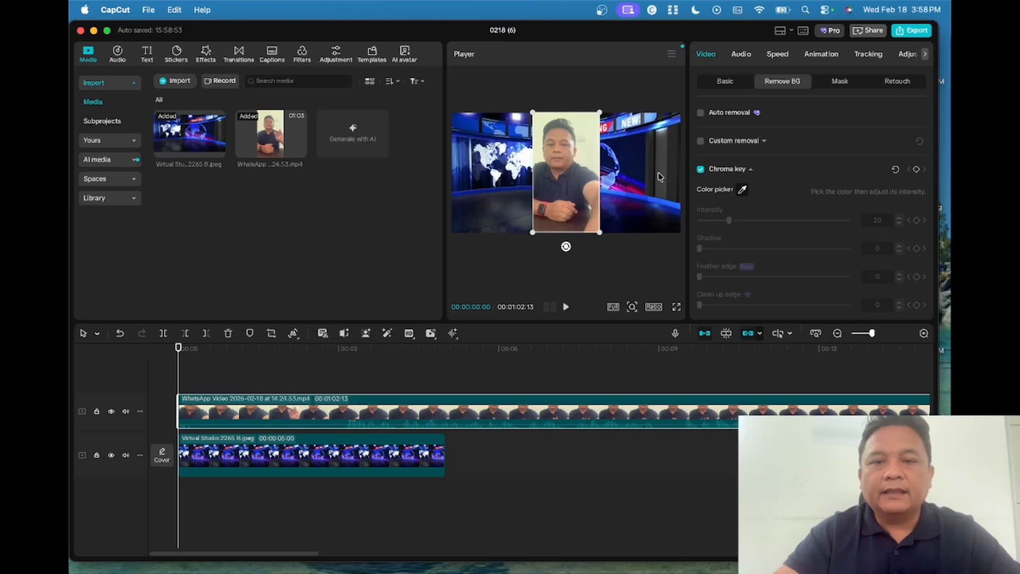
pyautogui.click(603, 129)
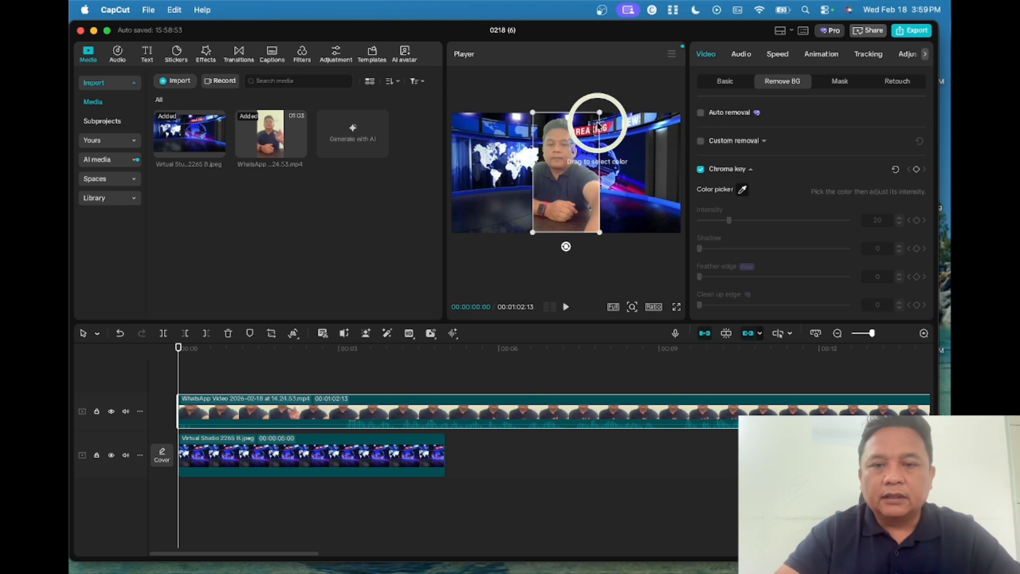
pyautogui.click(598, 125)
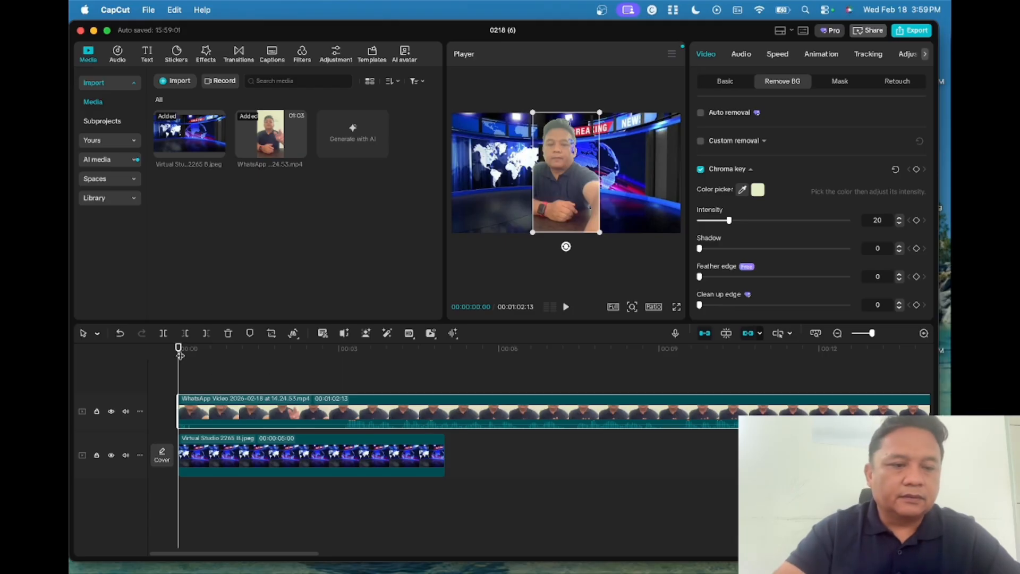
# - Set the chroma key intensity to 14, shadow to 59 and feather edge to 100
pyautogui.moveTo(179, 349); pyautogui.dragTo(468, 370)
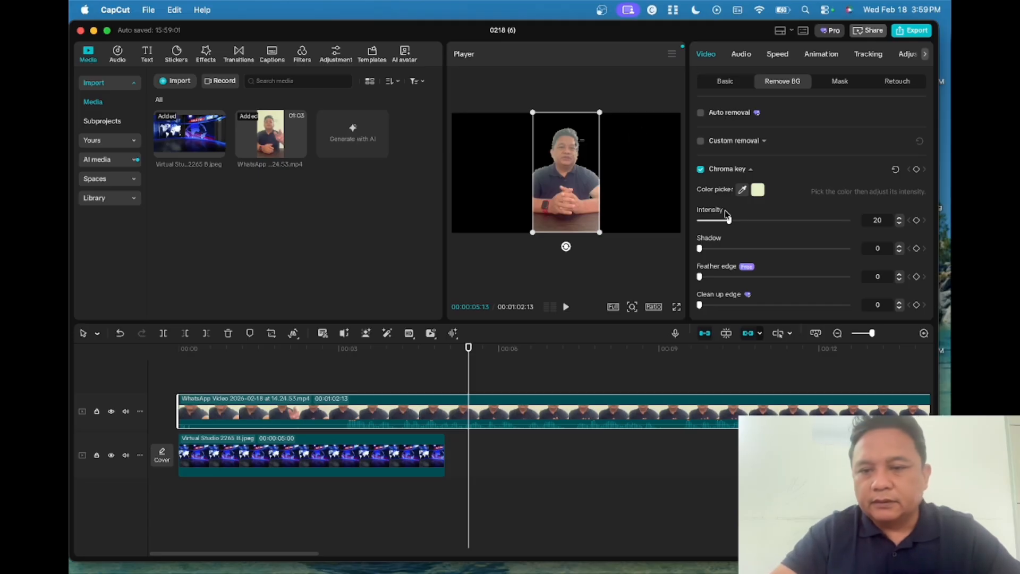
pyautogui.moveTo(729, 223)
pyautogui.mouseDown()
pyautogui.moveTo(700, 222)
pyautogui.moveTo(839, 222)
pyautogui.moveTo(696, 220)
pyautogui.moveTo(717, 222)
pyautogui.mouseUp()
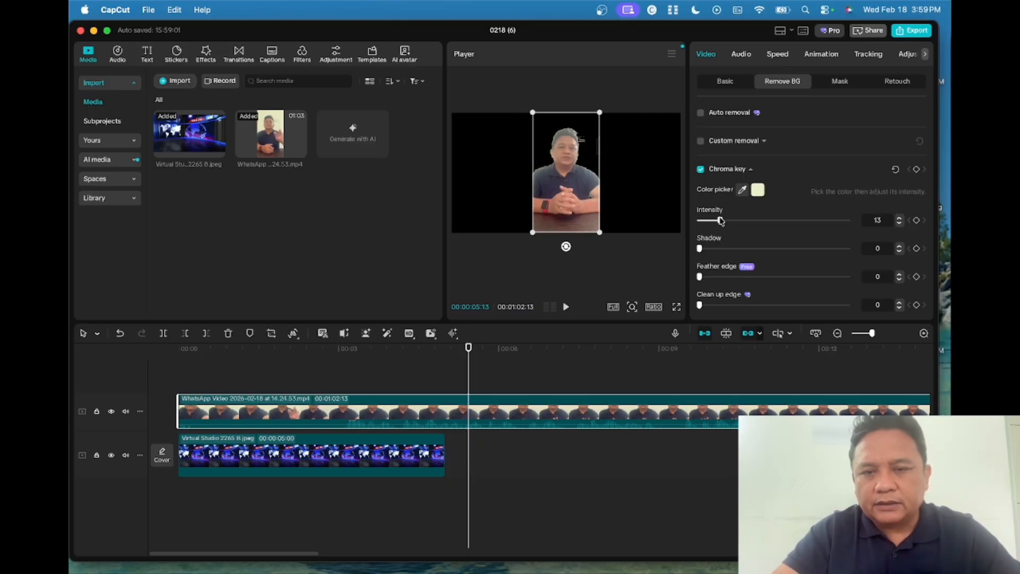
pyautogui.moveTo(718, 220); pyautogui.dragTo(715, 219)
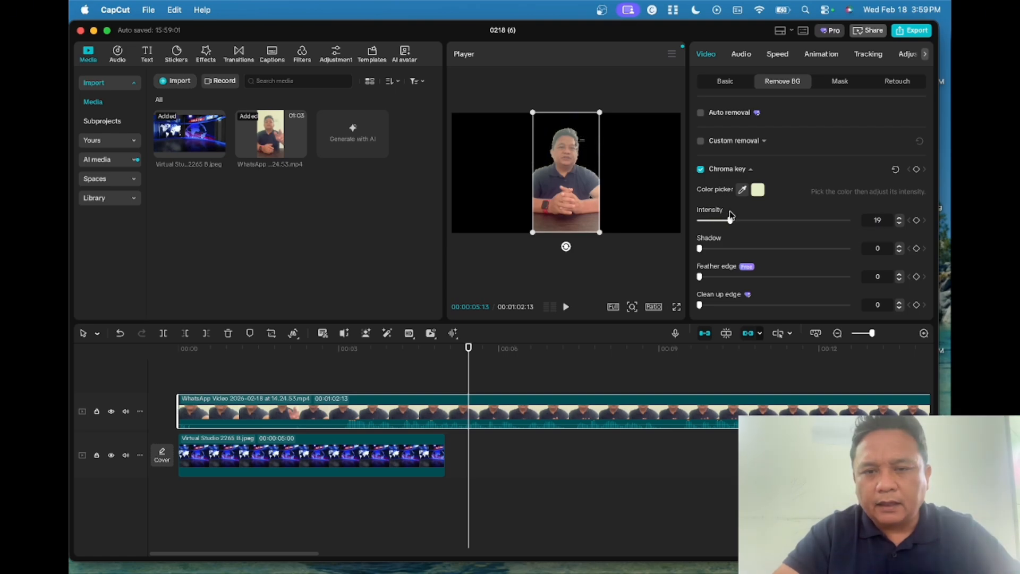
pyautogui.moveTo(716, 218); pyautogui.dragTo(721, 218)
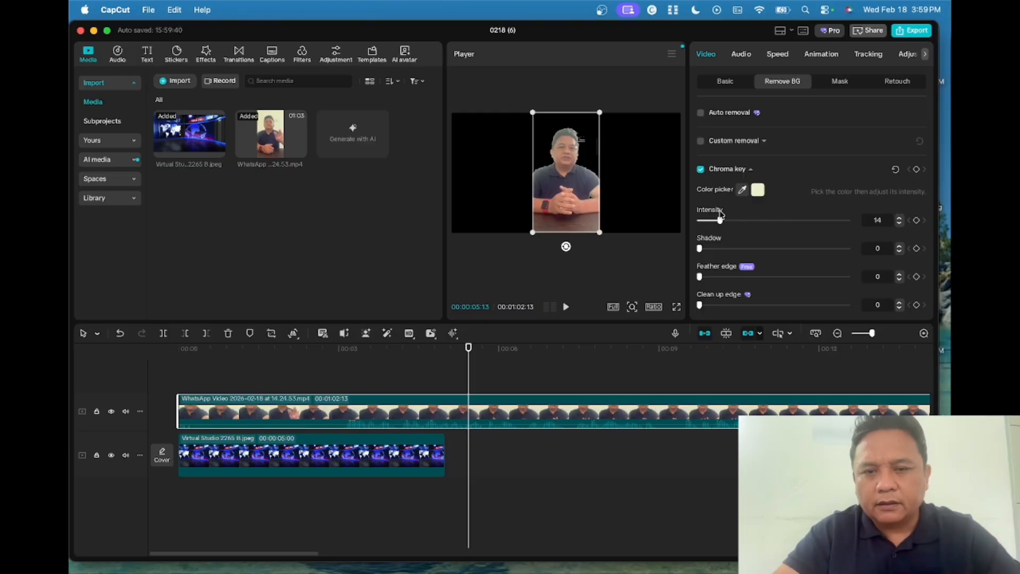
pyautogui.moveTo(701, 250); pyautogui.dragTo(787, 249)
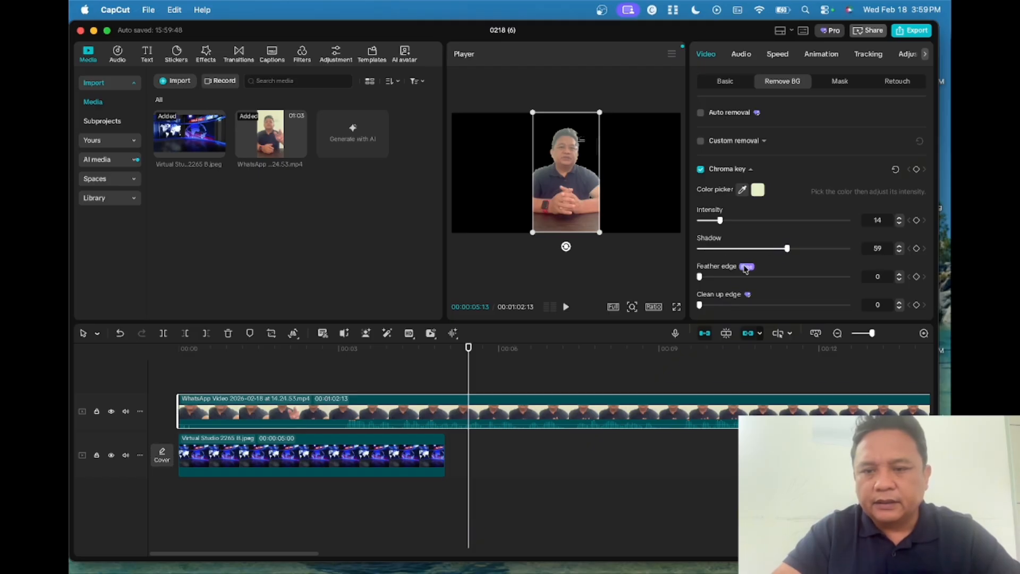
pyautogui.moveTo(701, 278); pyautogui.dragTo(851, 278)
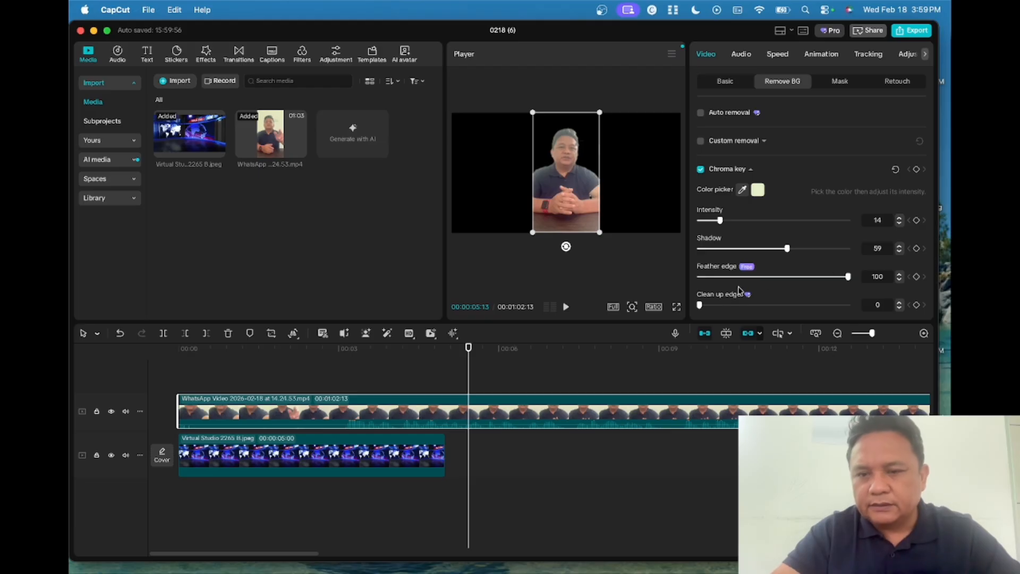
# - Set the chroma key clean up edge to 58 and move back near the start
pyautogui.moveTo(700, 306); pyautogui.dragTo(786, 310)
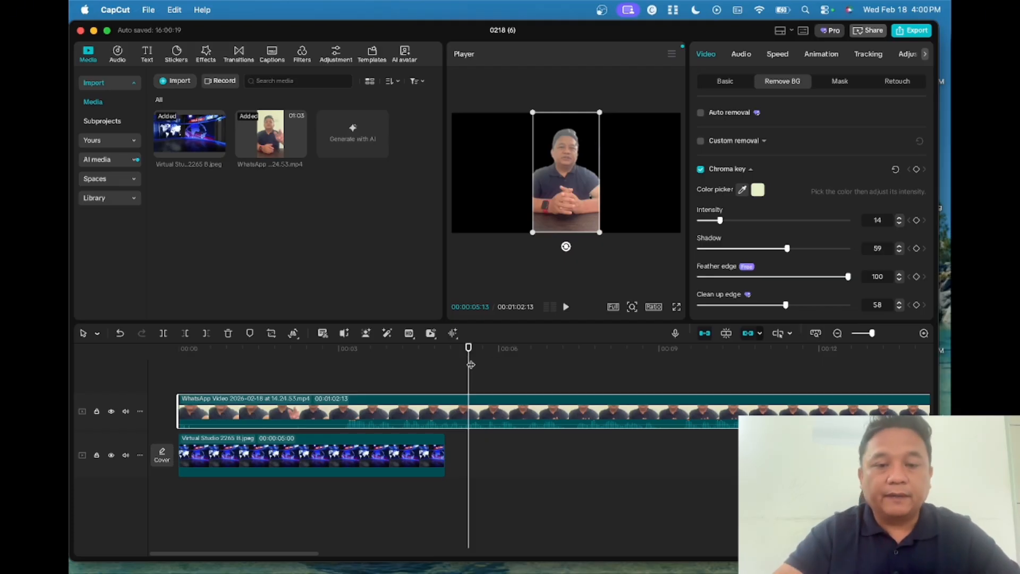
pyautogui.moveTo(469, 349); pyautogui.dragTo(292, 346)
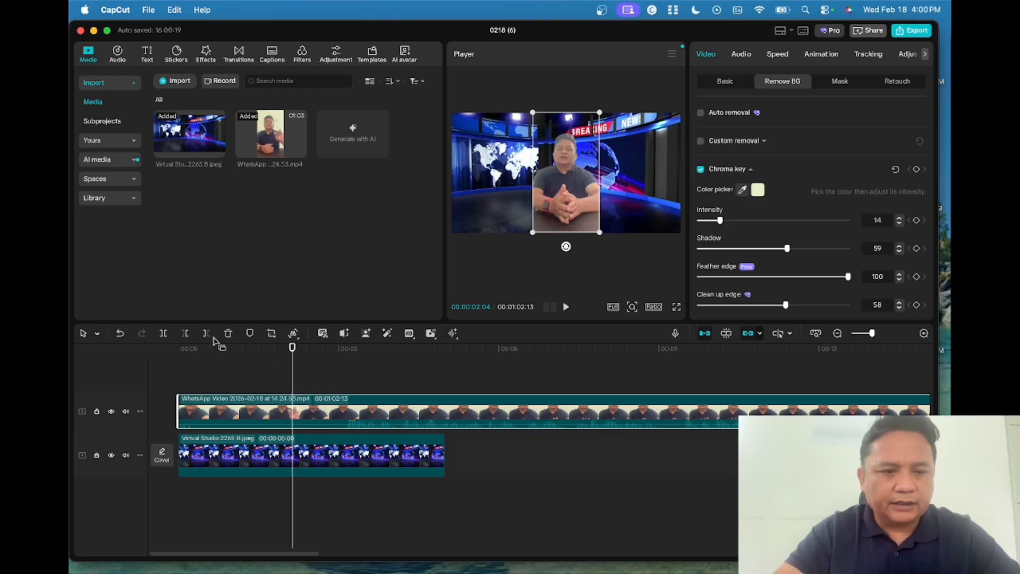
# - Trim the presenter clip's opening and move it to the start of the timeline
pyautogui.click(185, 334)
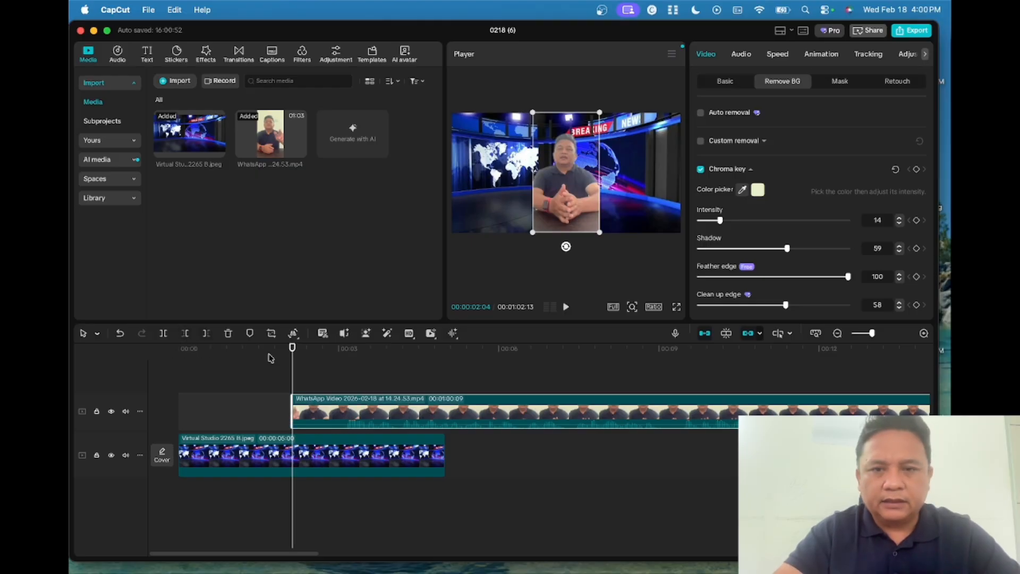
pyautogui.moveTo(382, 400); pyautogui.dragTo(273, 400)
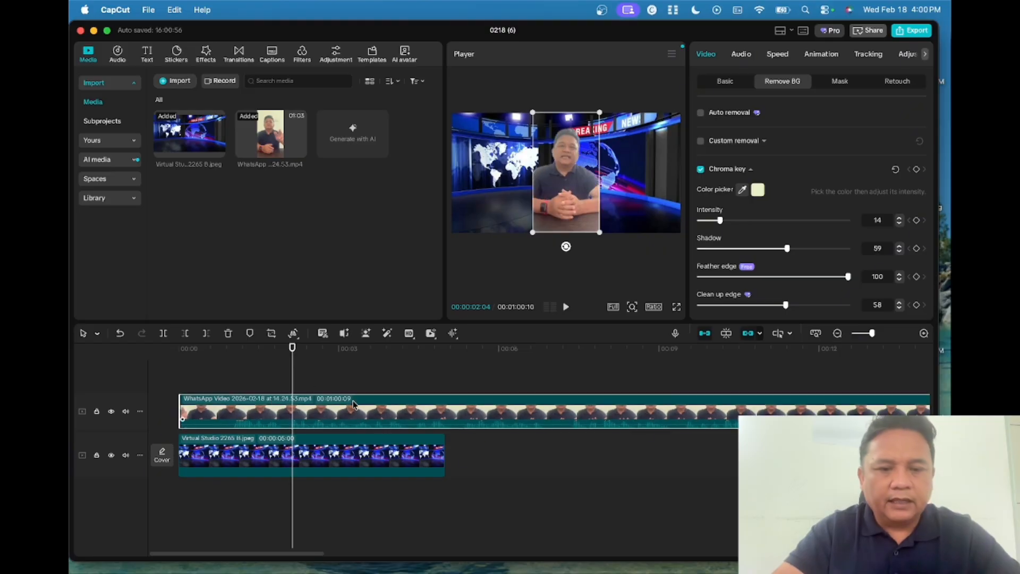
pyautogui.hscroll(15, 354, 405)
pyautogui.hscroll(10, 357, 405)
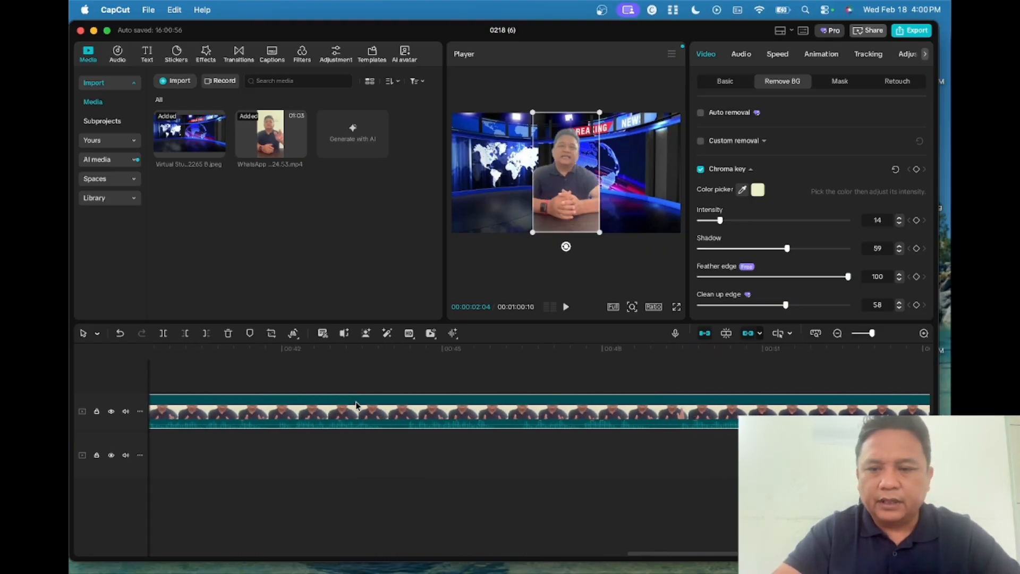
# - Cut off the presenter clip's tail at 00:00:58:20
pyautogui.click(662, 380)
pyautogui.moveTo(662, 348)
pyautogui.mouseDown()
pyautogui.moveTo(618, 348)
pyautogui.moveTo(683, 345)
pyautogui.moveTo(653, 346)
pyautogui.mouseUp()
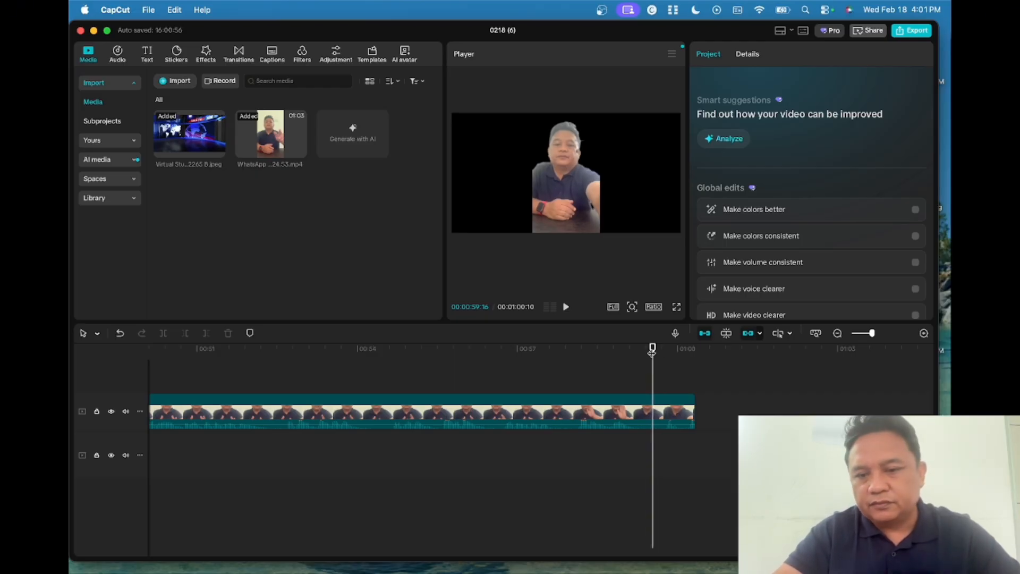
pyautogui.moveTo(653, 348); pyautogui.dragTo(606, 348)
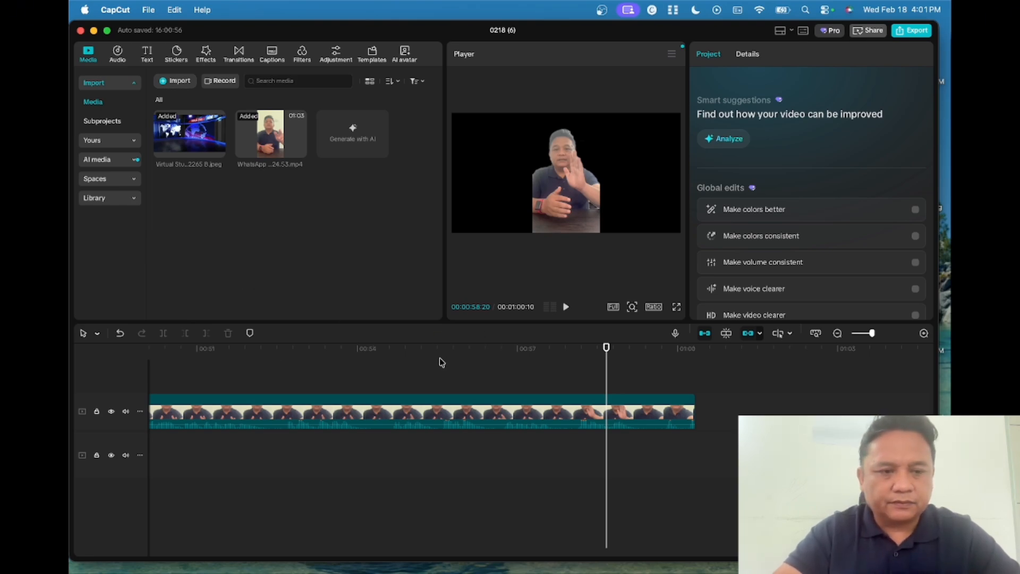
pyautogui.click(587, 423)
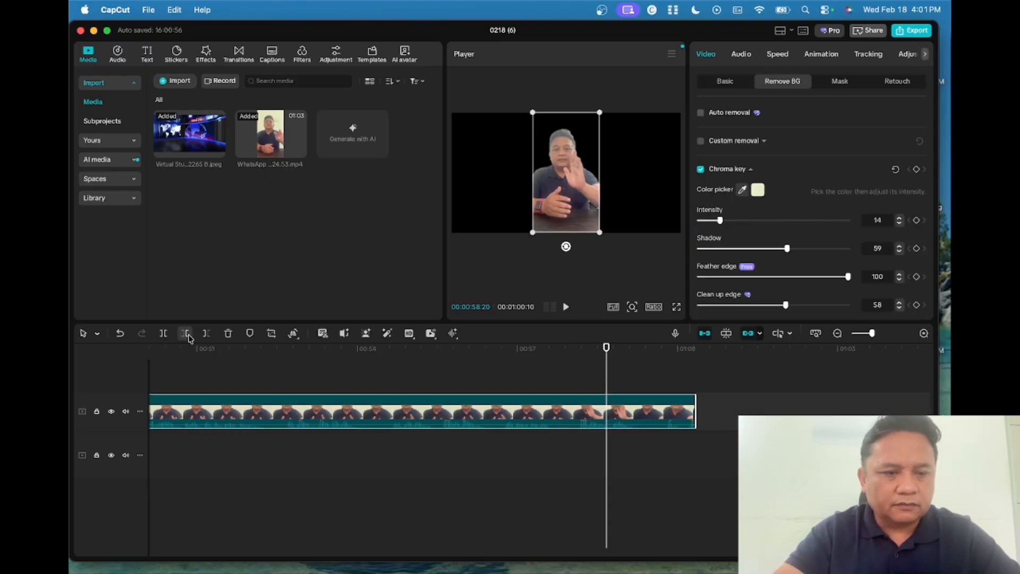
pyautogui.click(205, 334)
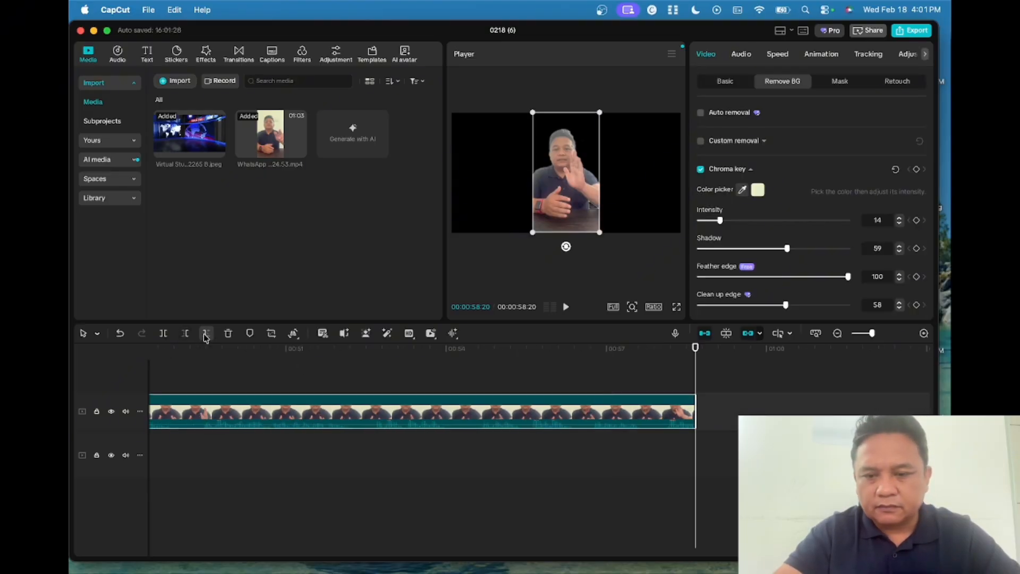
pyautogui.moveTo(696, 349); pyautogui.dragTo(71, 352)
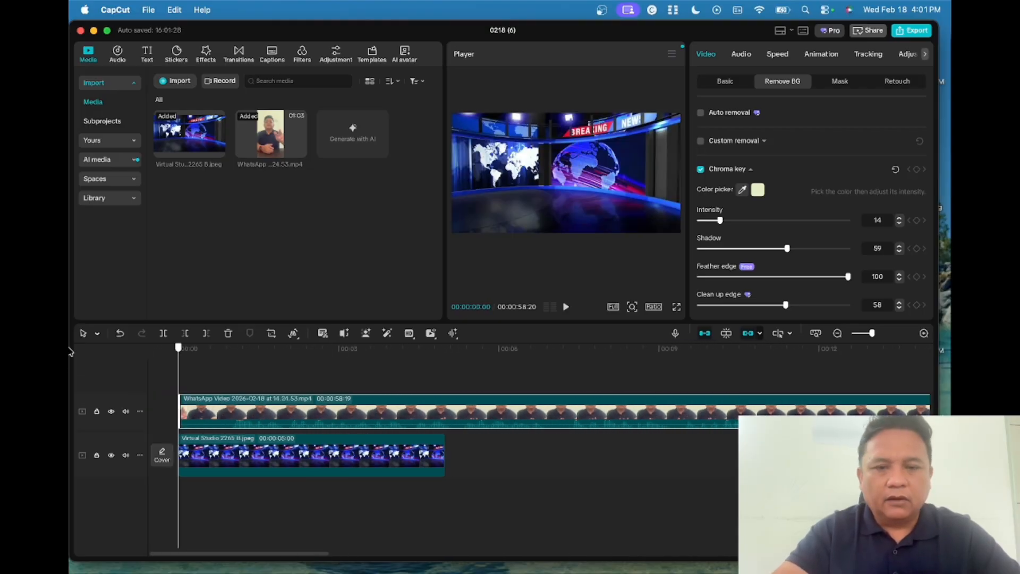
# - Play back the keyed presenter over the studio to check the key
pyautogui.moveTo(178, 349); pyautogui.dragTo(191, 349)
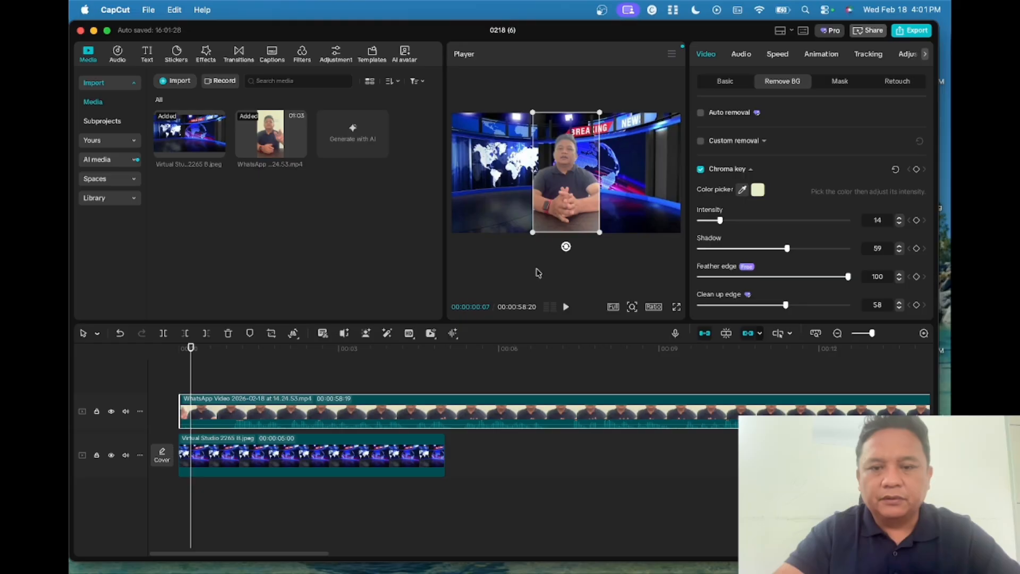
pyautogui.click(566, 307)
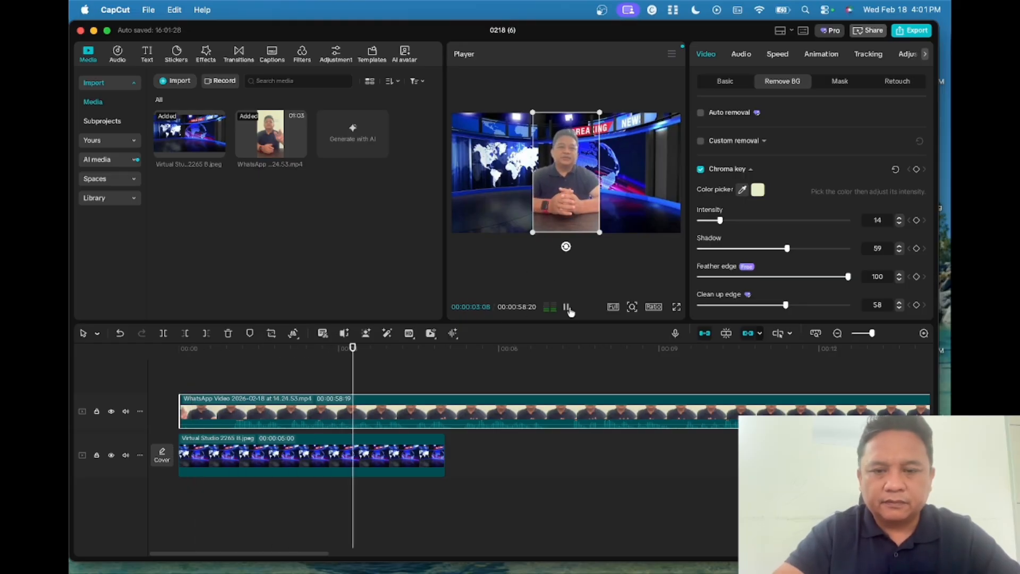
pyautogui.click(568, 308)
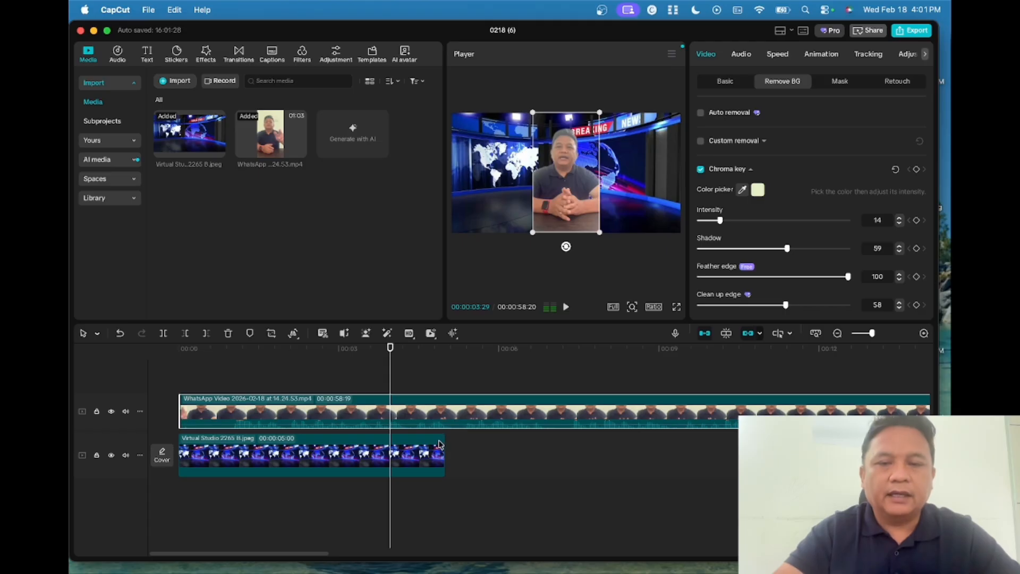
# - Stretch the studio image to 00:00:58:20 and shift the presenter toward the left
pyautogui.click(422, 460)
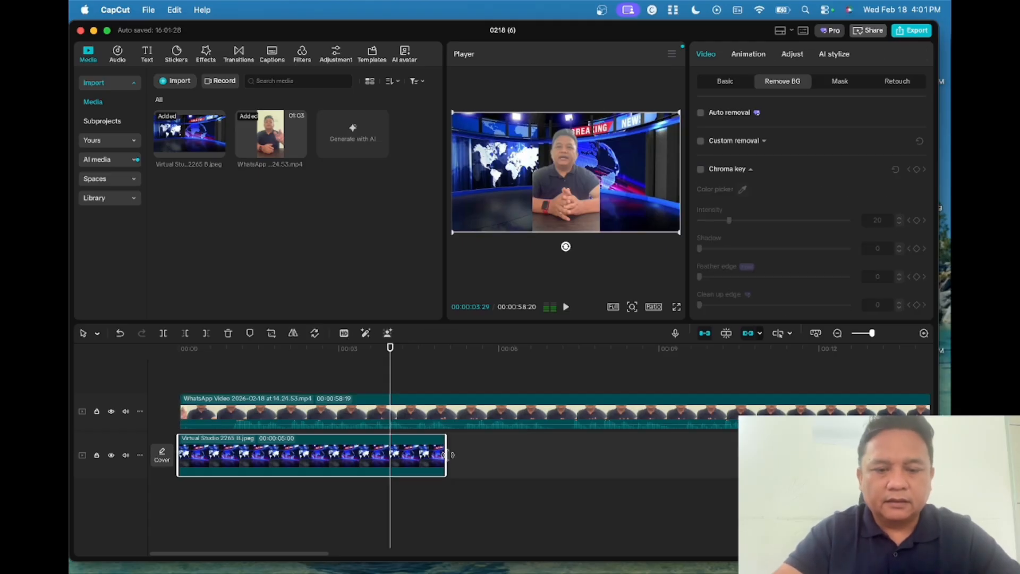
pyautogui.moveTo(445, 455); pyautogui.dragTo(249, 474)
pyautogui.hscroll(-20, 316, 444)
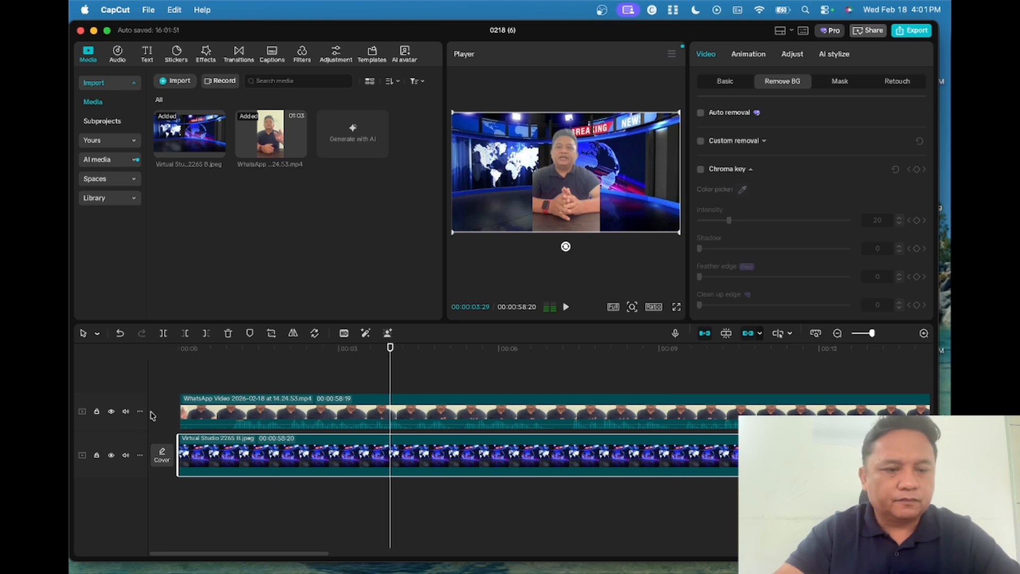
pyautogui.click(208, 405)
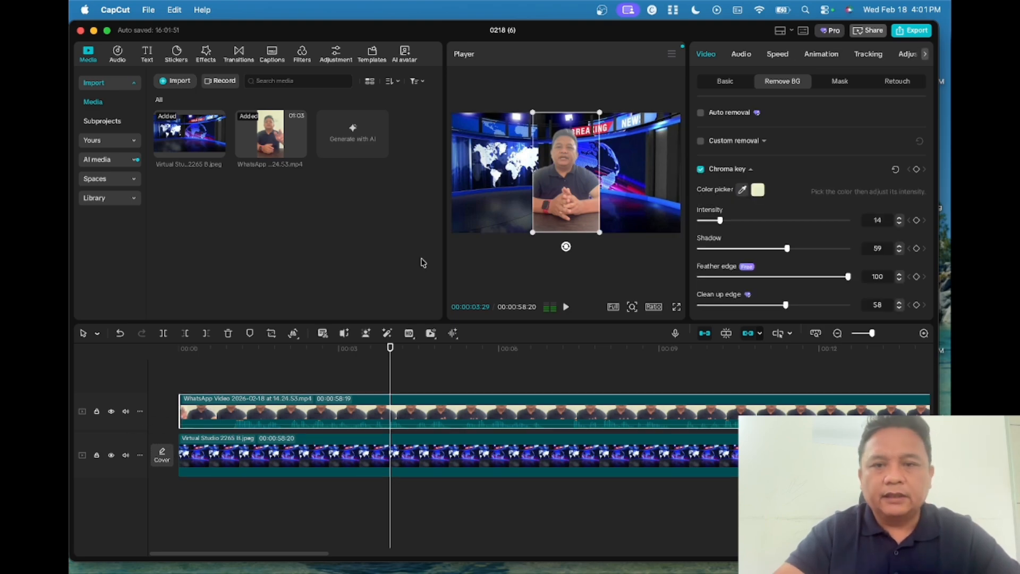
pyautogui.moveTo(562, 148); pyautogui.dragTo(485, 163)
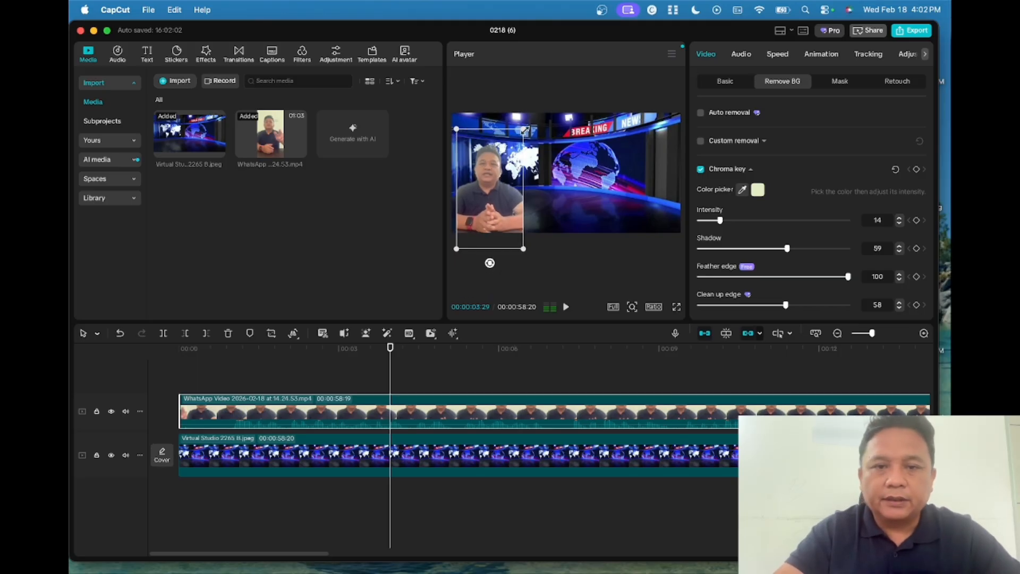
# - Scale up the presenter and place him against the left edge of the studio frame
pyautogui.moveTo(523, 129)
pyautogui.mouseDown()
pyautogui.moveTo(568, 100)
pyautogui.moveTo(529, 135)
pyautogui.mouseUp()
pyautogui.click(493, 130)
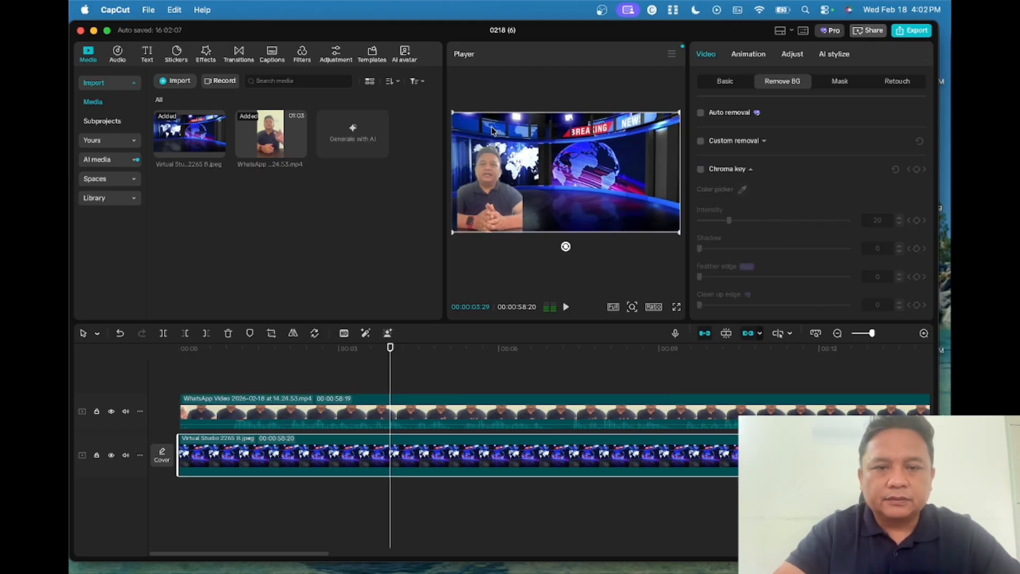
pyautogui.click(501, 161)
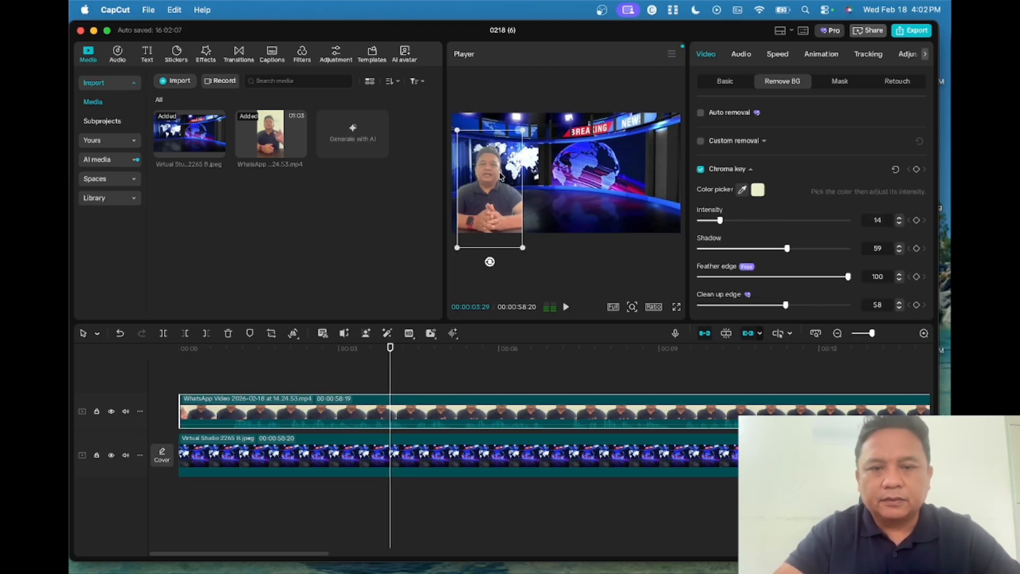
pyautogui.click(505, 128)
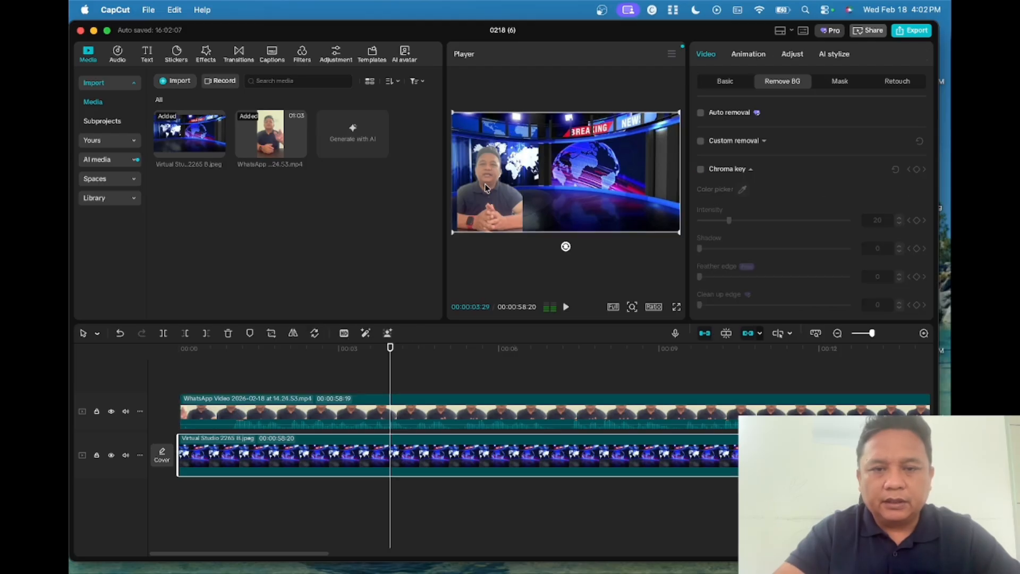
pyautogui.click(504, 195)
pyautogui.click(525, 201)
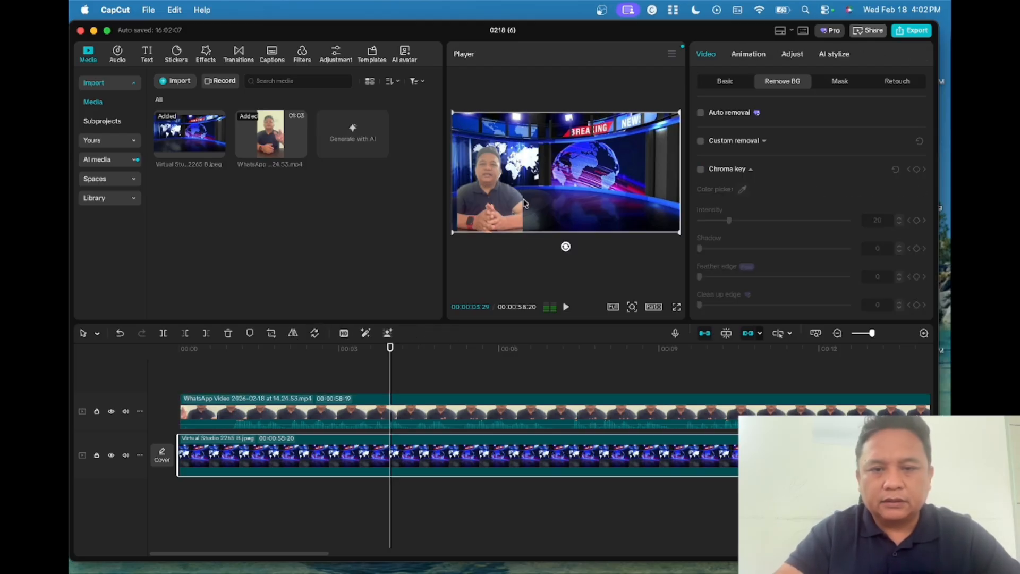
pyautogui.click(495, 201)
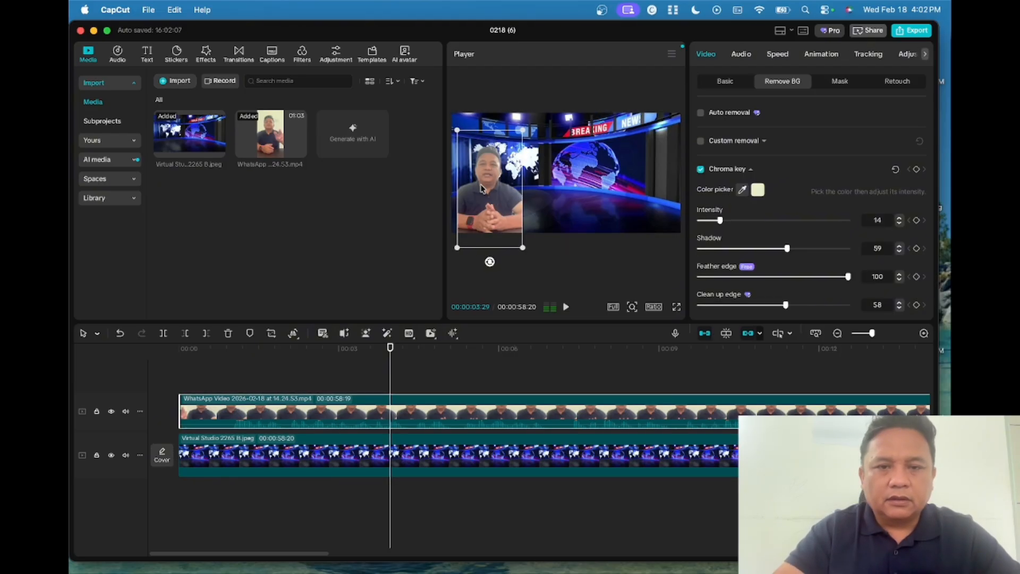
pyautogui.moveTo(483, 170); pyautogui.dragTo(479, 170)
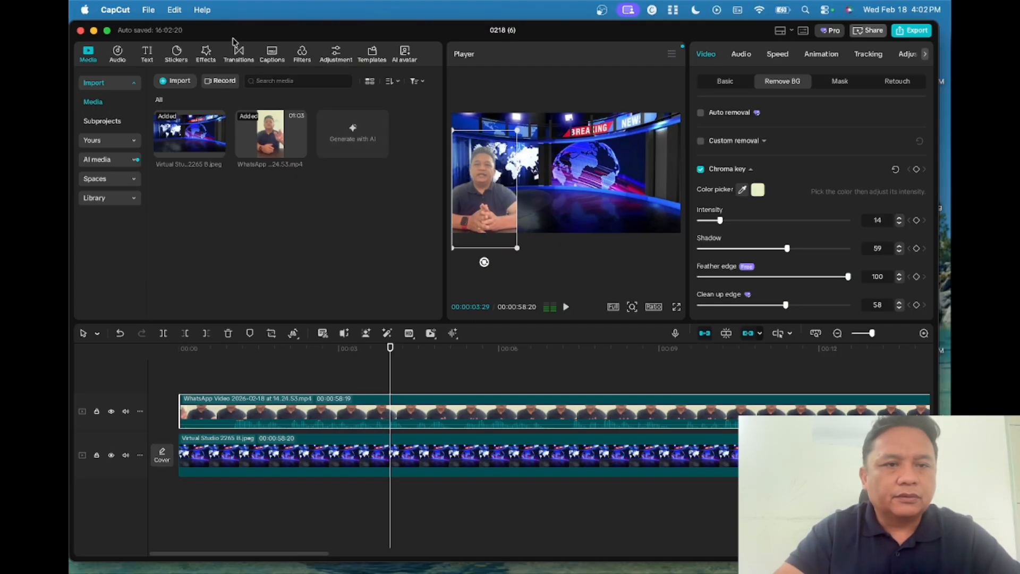
# - Preview the Oppenheimer look in the Filters library
pyautogui.click(302, 55)
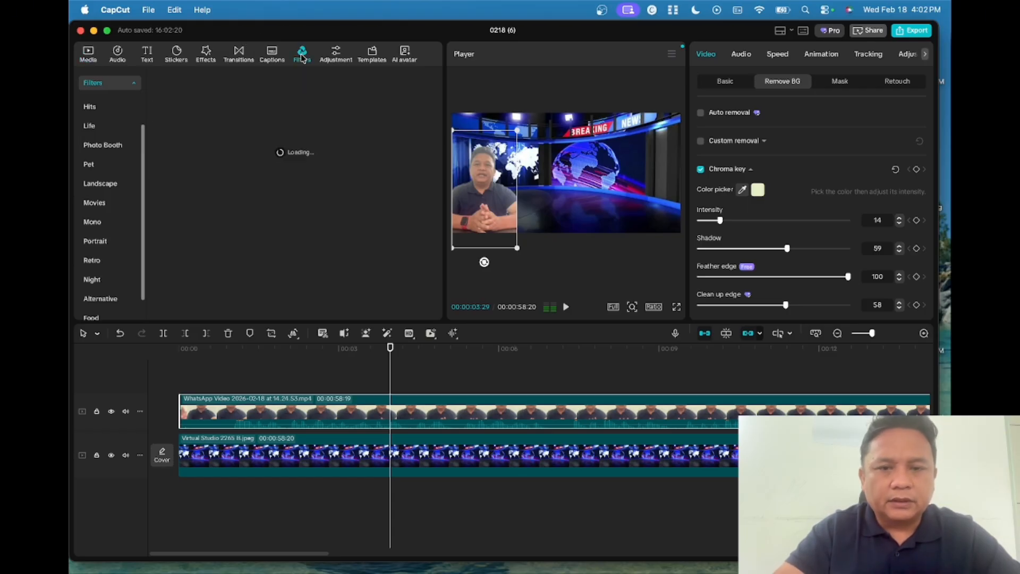
pyautogui.scroll(-2, 275, 238)
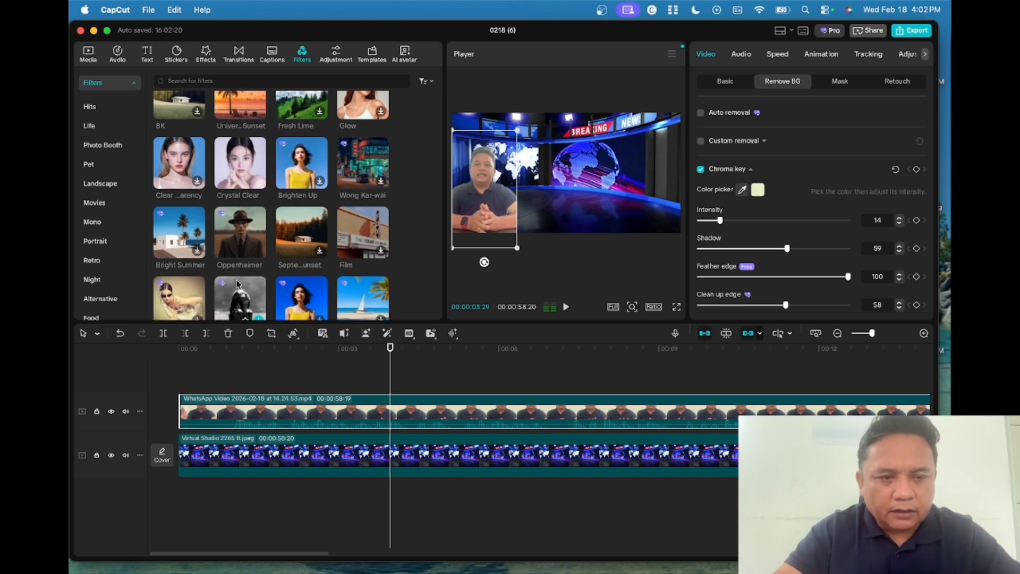
pyautogui.click(245, 242)
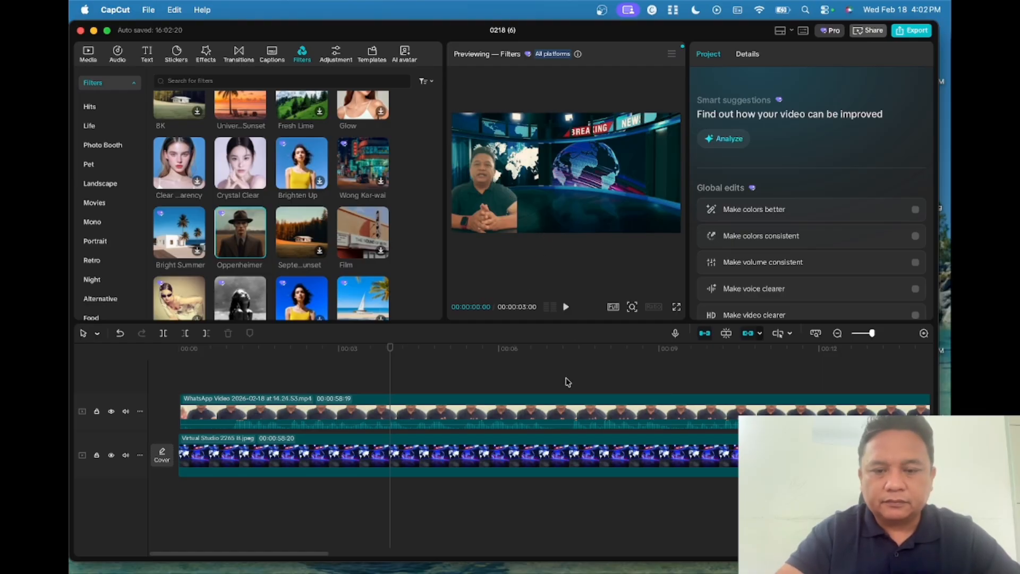
# - Add the Oppenheimer filter to the timeline starting at 0
pyautogui.click(509, 406)
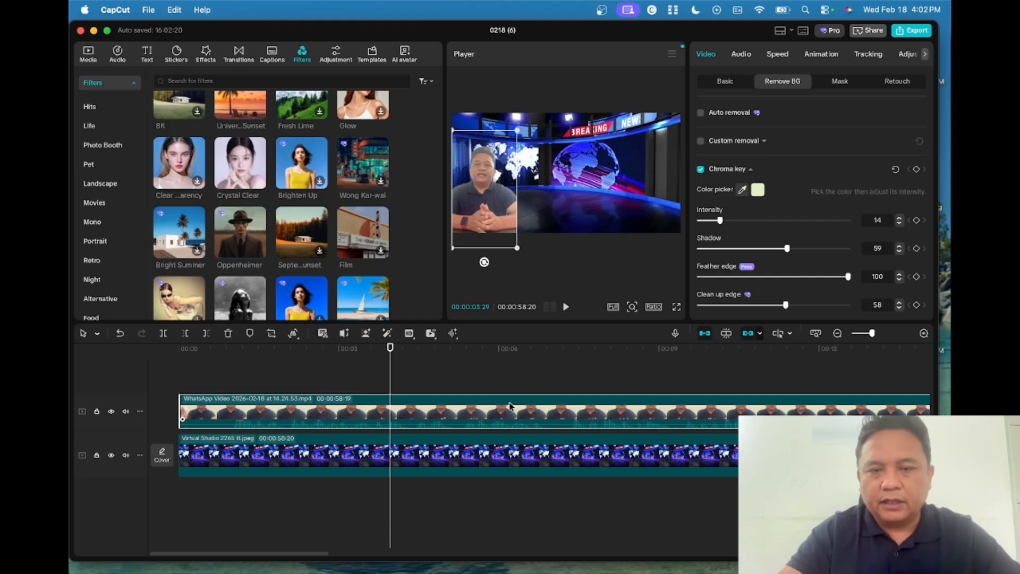
pyautogui.click(491, 456)
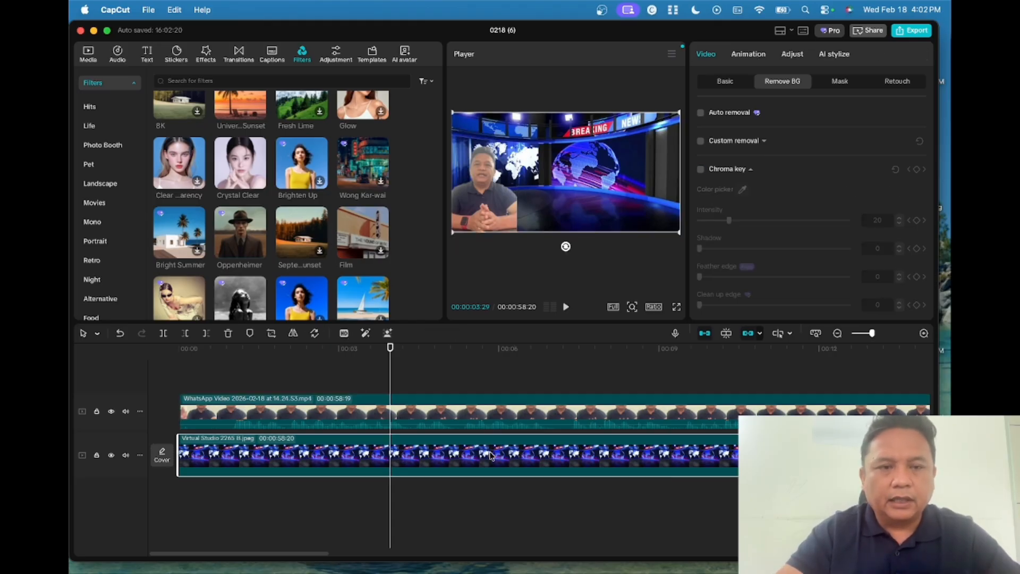
pyautogui.click(460, 409)
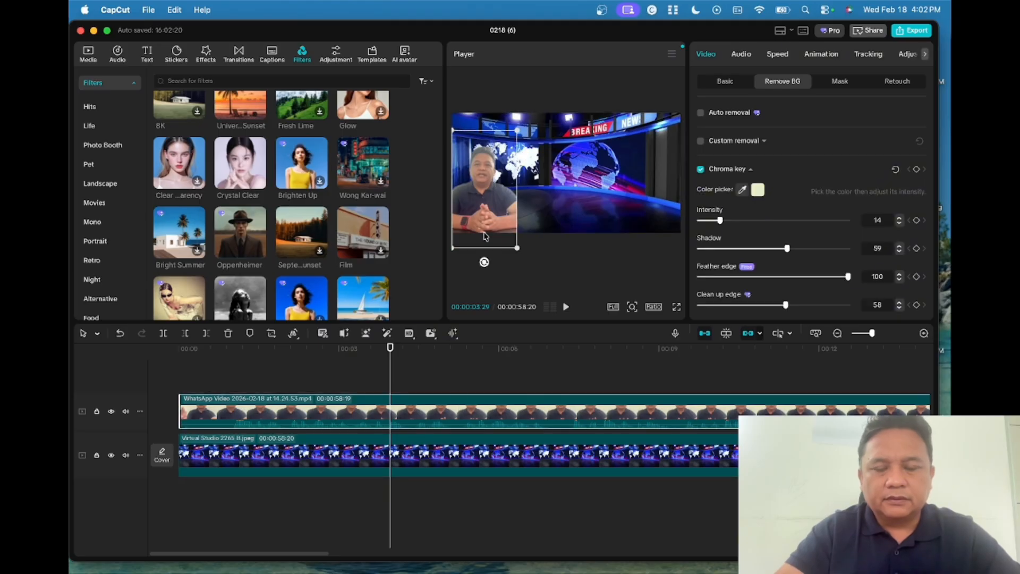
pyautogui.moveTo(422, 399); pyautogui.dragTo(420, 401)
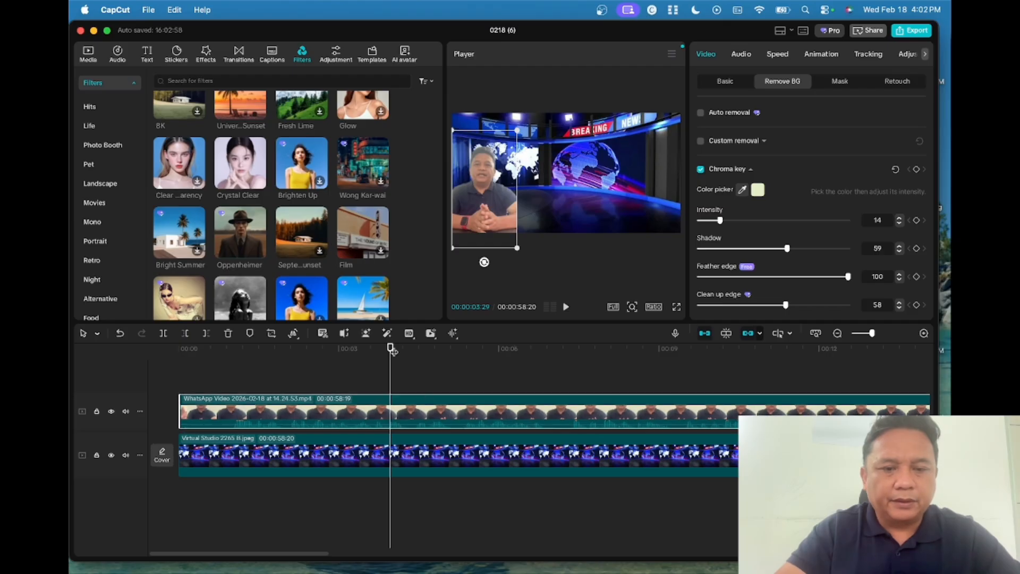
pyautogui.moveTo(391, 348); pyautogui.dragTo(182, 365)
pyautogui.scroll(1, 282, 148)
pyautogui.scroll(-1, 281, 147)
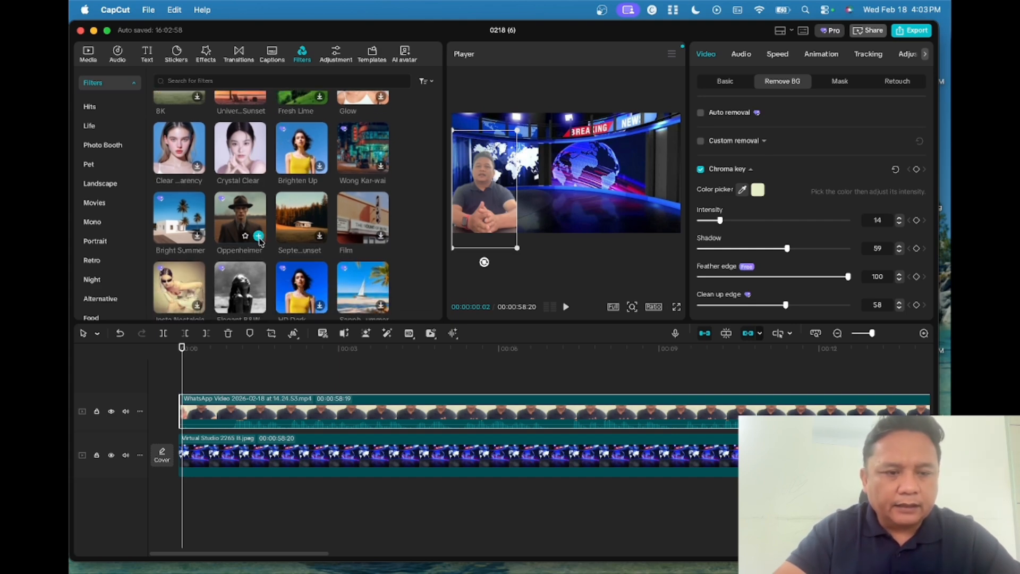
pyautogui.click(259, 237)
# - Stretch the Oppenheimer filter to the video's end at 58:21, play it back, and return to 0
pyautogui.moveTo(340, 396); pyautogui.dragTo(323, 411)
pyautogui.hscroll(-20, 324, 413)
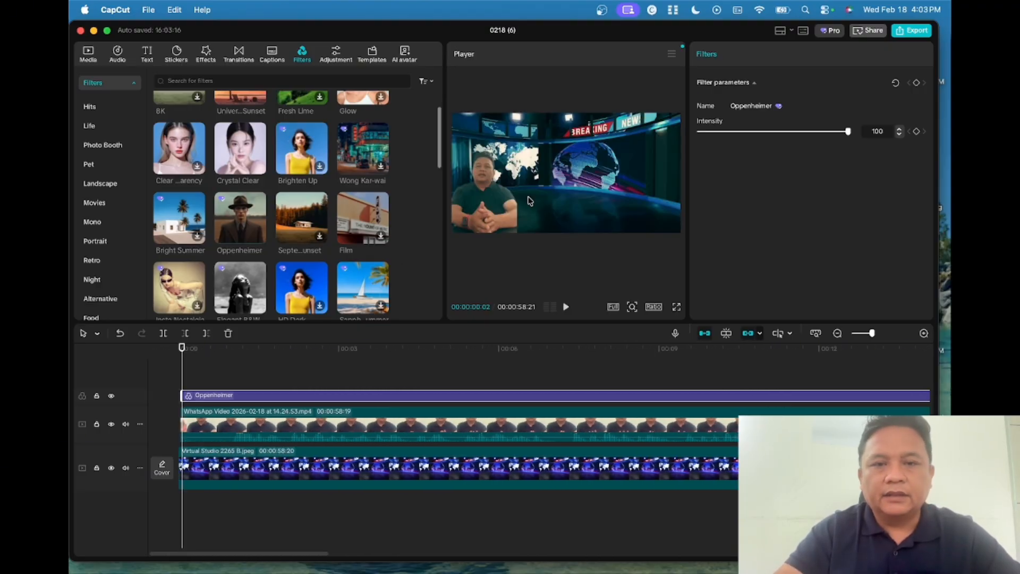
pyautogui.click(566, 309)
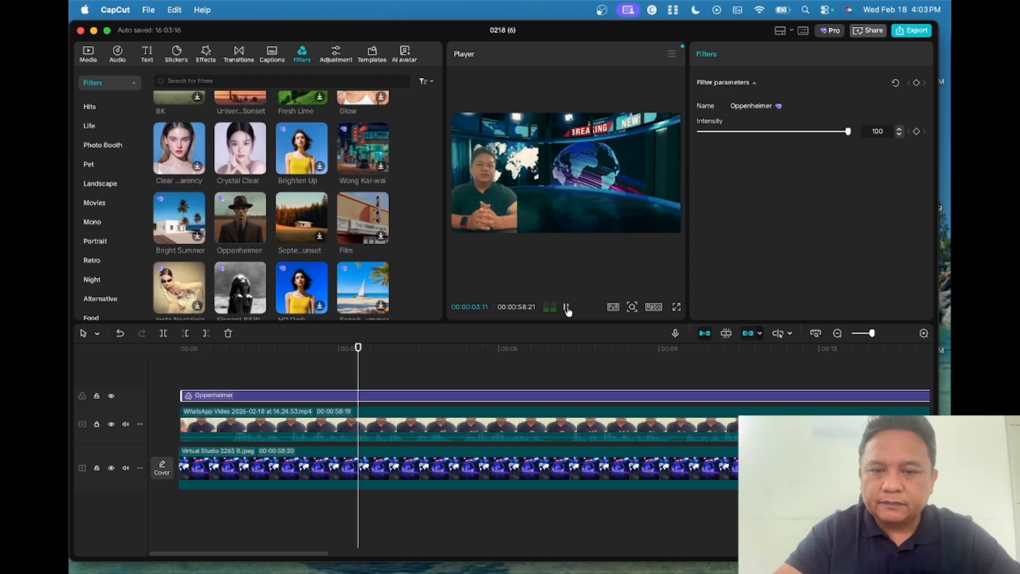
pyautogui.click(567, 309)
pyautogui.moveTo(373, 298)
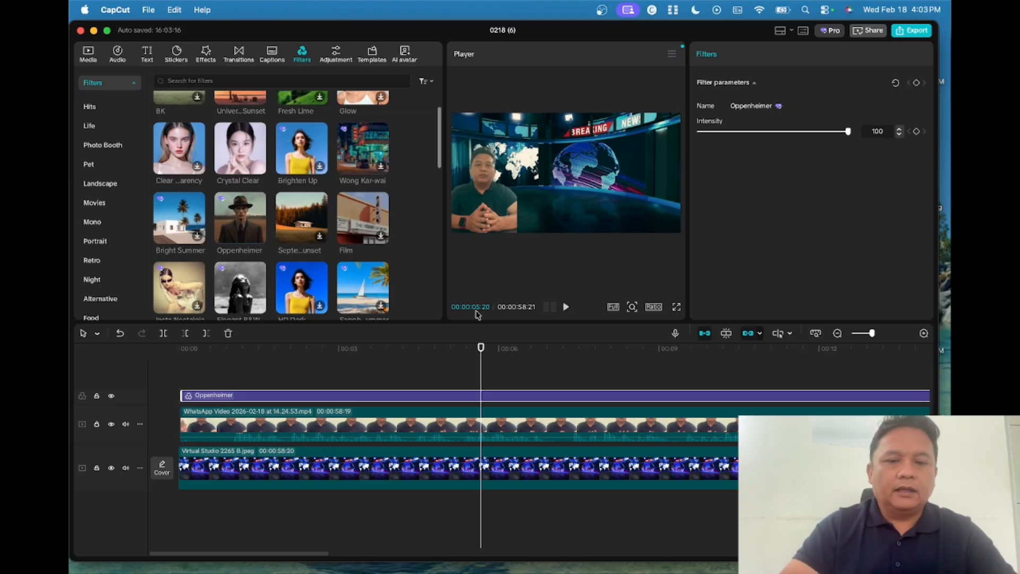
pyautogui.moveTo(481, 349); pyautogui.dragTo(170, 356)
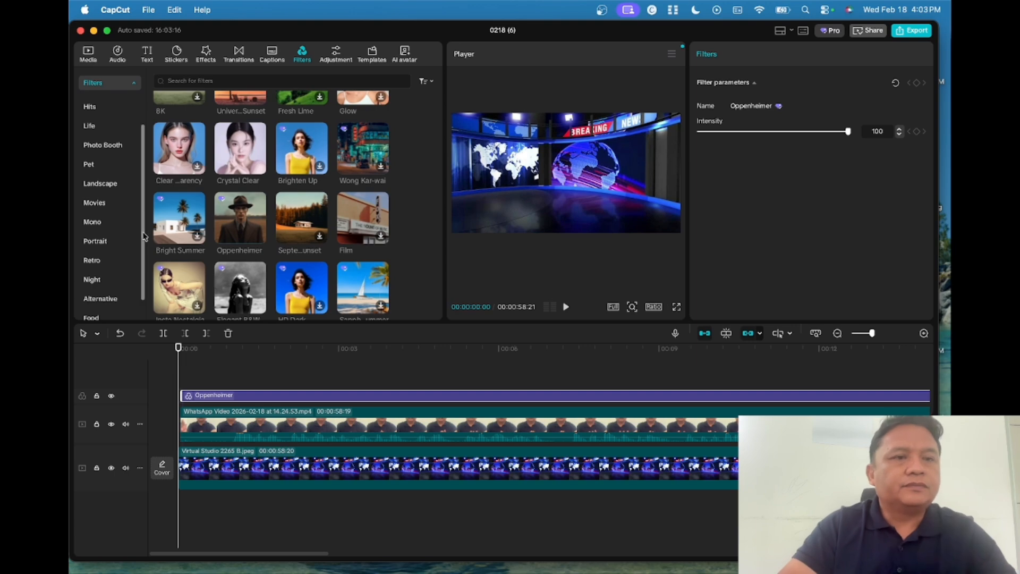
# - Preview Street Rhythm and Velvet Drive, then search the music library for 'news song'
pyautogui.click(118, 53)
pyautogui.click(186, 81)
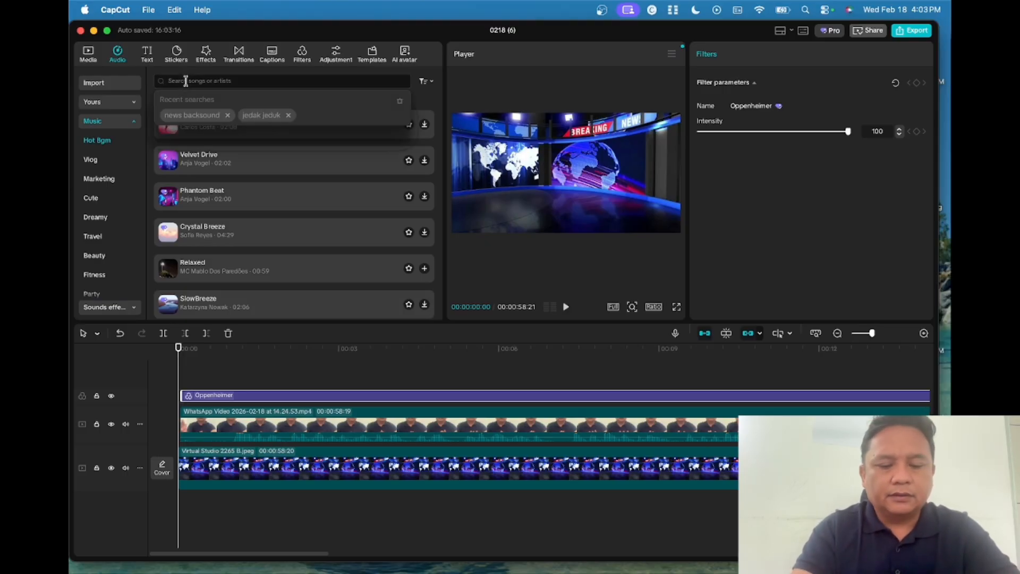
pyautogui.write('new')
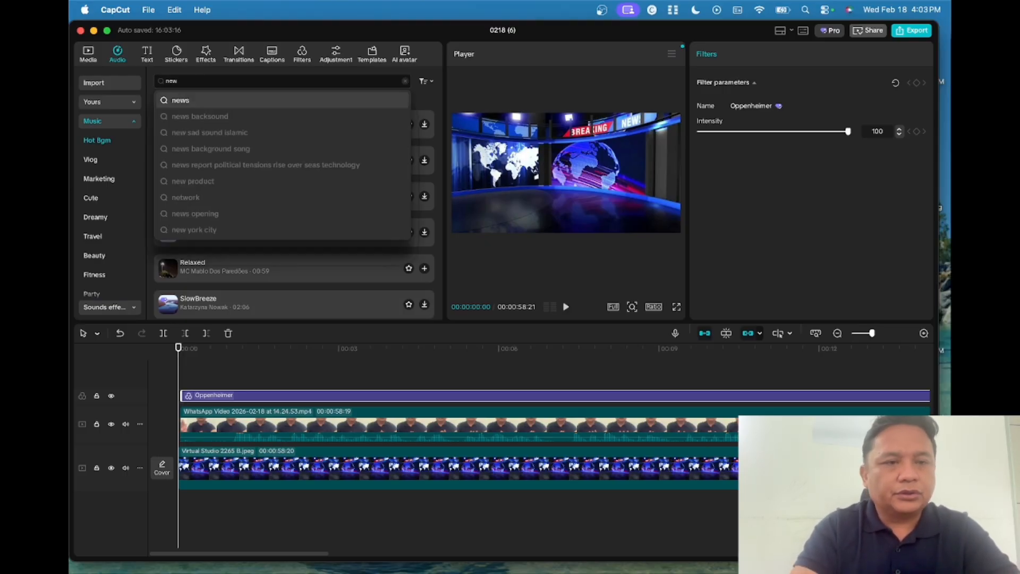
pyautogui.write('s song')
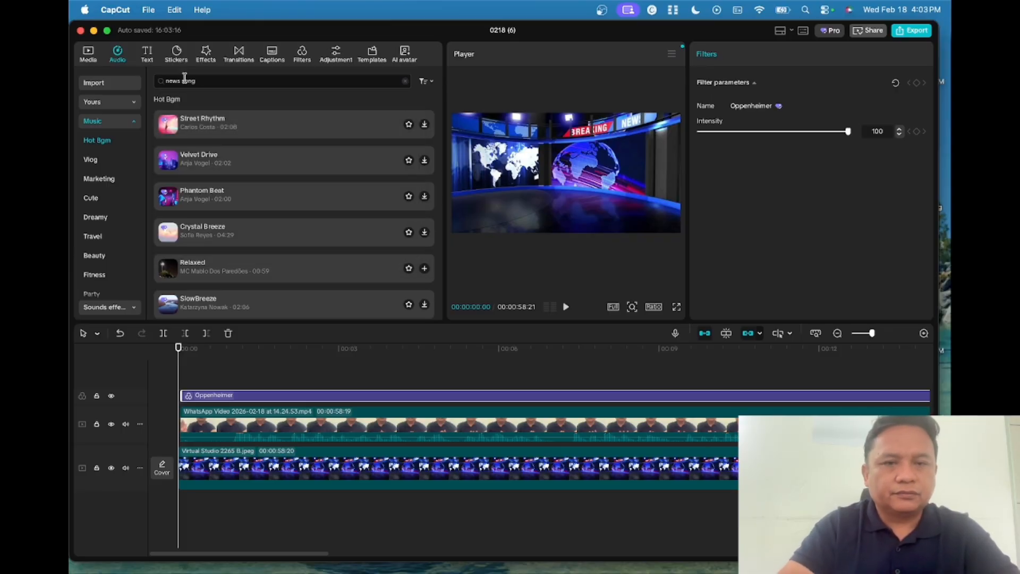
pyautogui.click(266, 129)
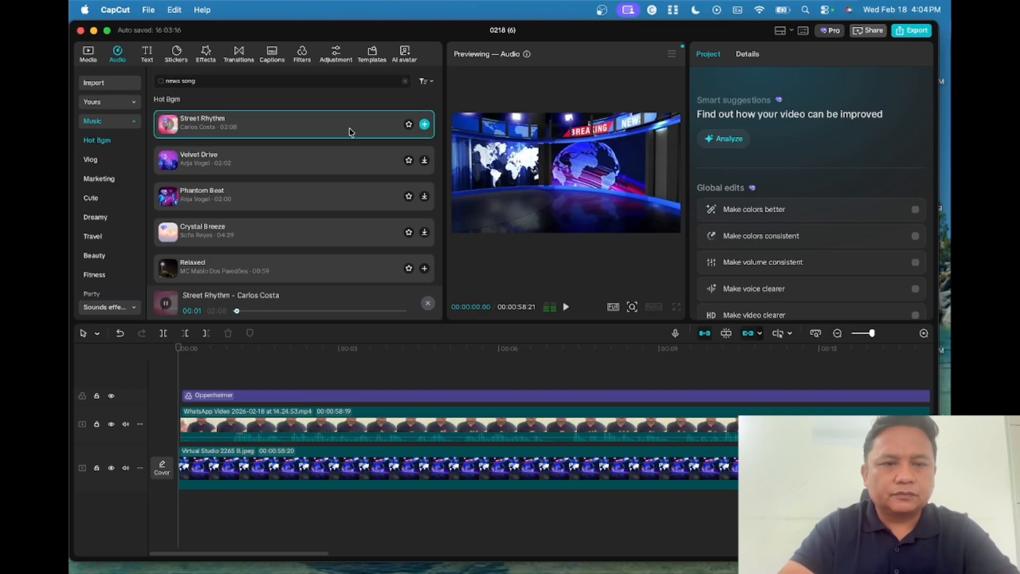
pyautogui.click(313, 168)
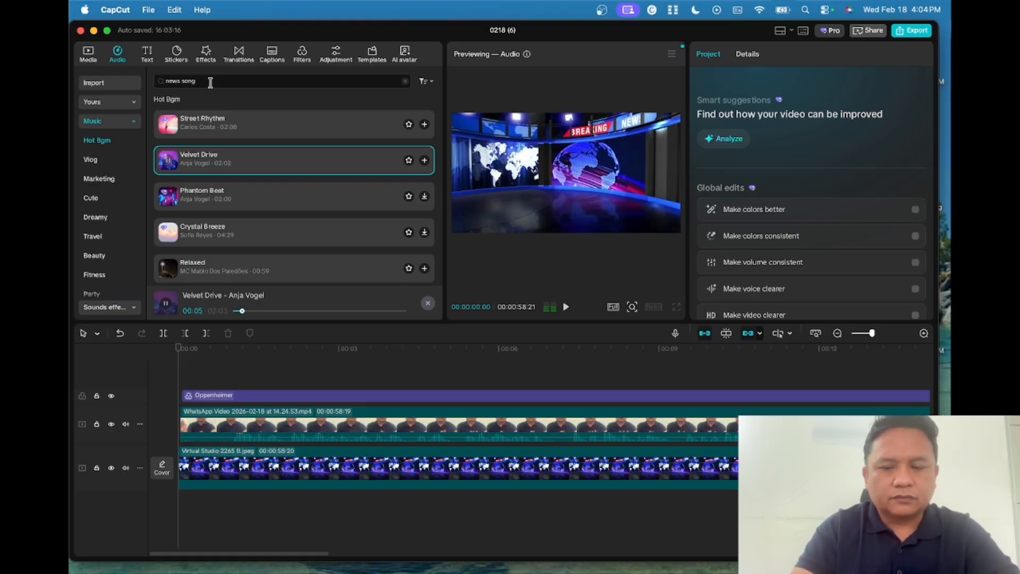
pyautogui.press('Return')
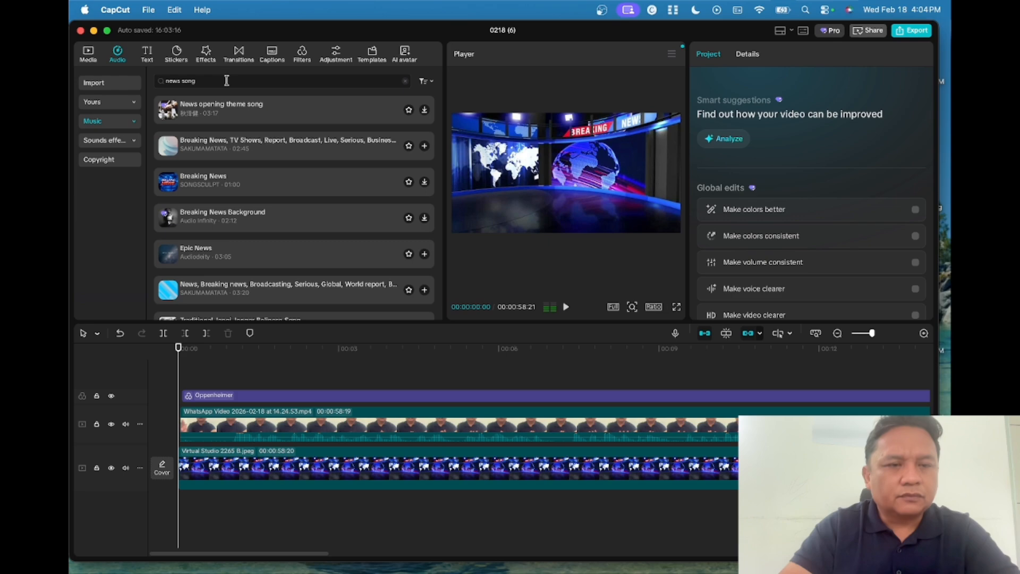
# - Preview the news theme results, then add Breaking News Background to the timeline
pyautogui.click(247, 116)
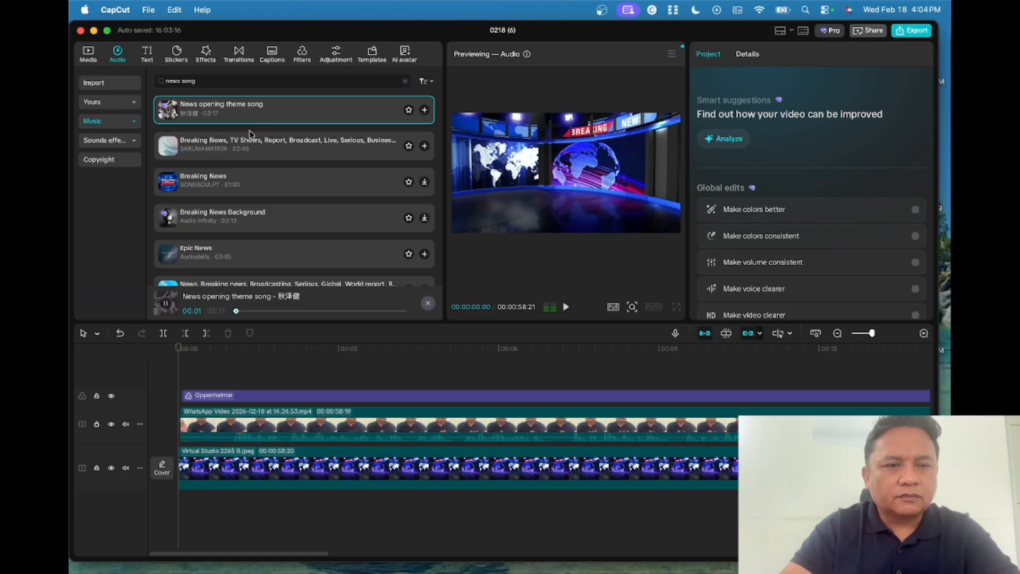
pyautogui.click(247, 147)
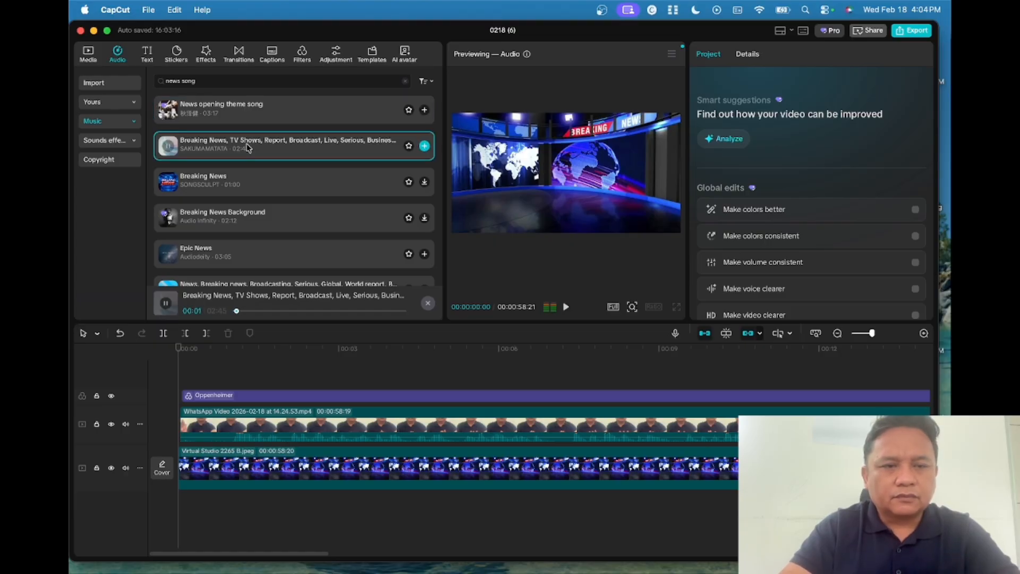
pyautogui.click(241, 185)
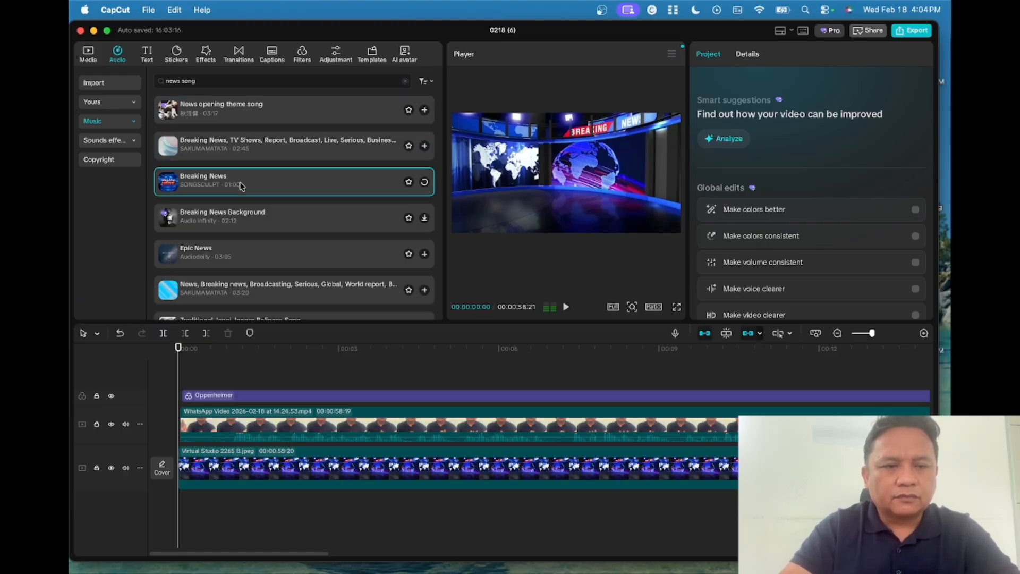
pyautogui.scroll(-1, 241, 185)
pyautogui.scroll(-2, 241, 184)
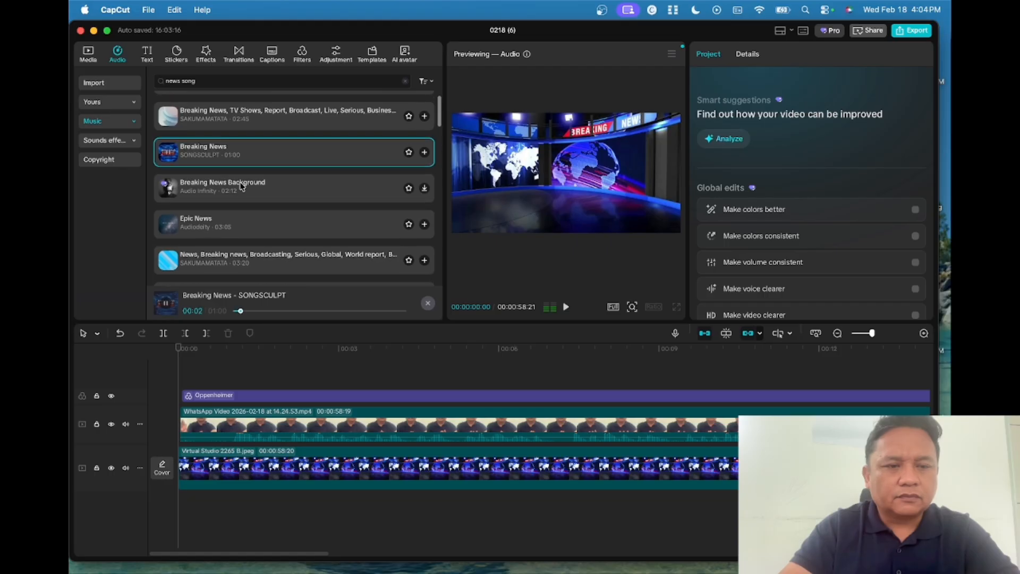
pyautogui.click(236, 160)
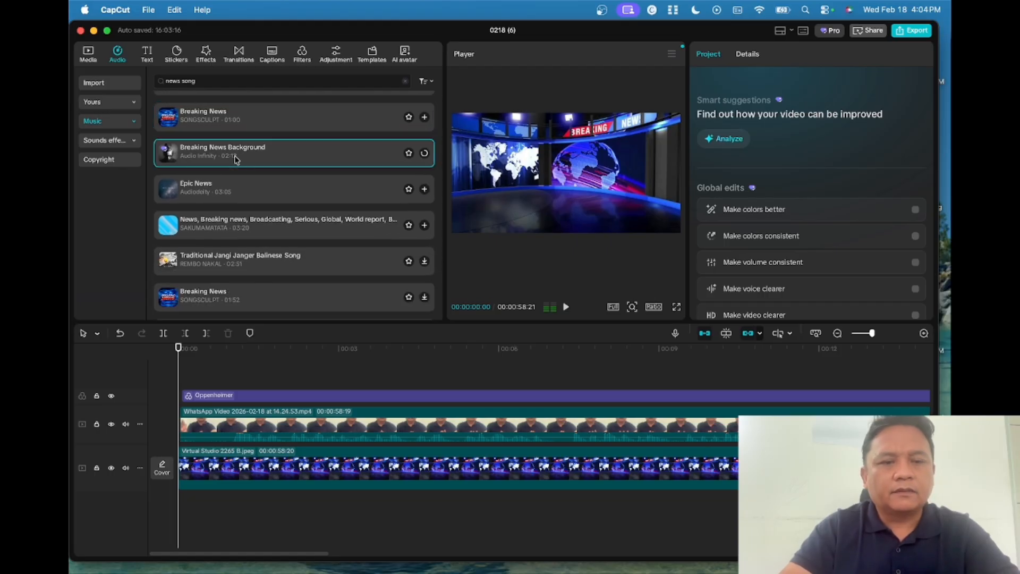
pyautogui.scroll(-1, 236, 159)
pyautogui.scroll(3, 236, 159)
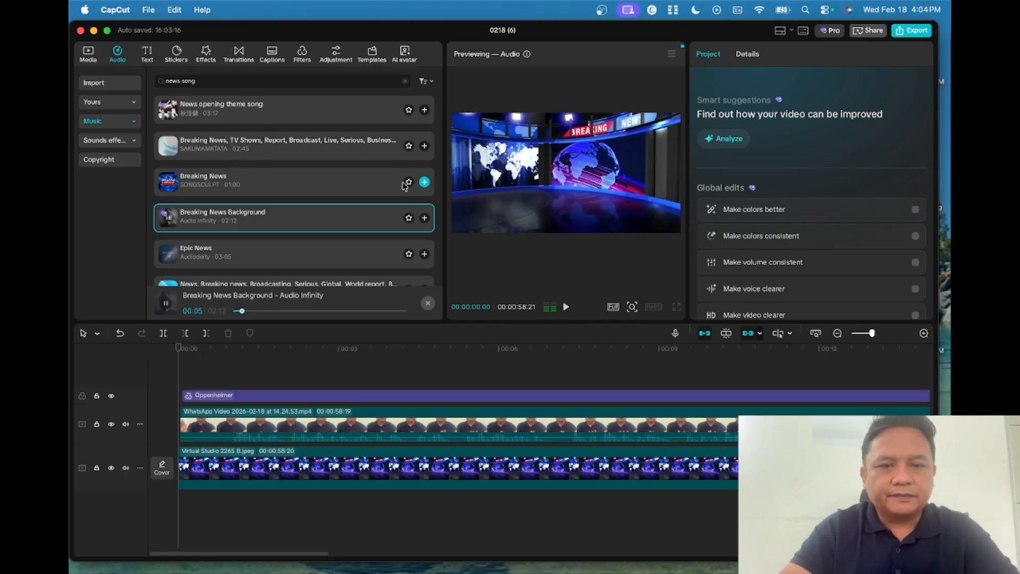
pyautogui.click(424, 219)
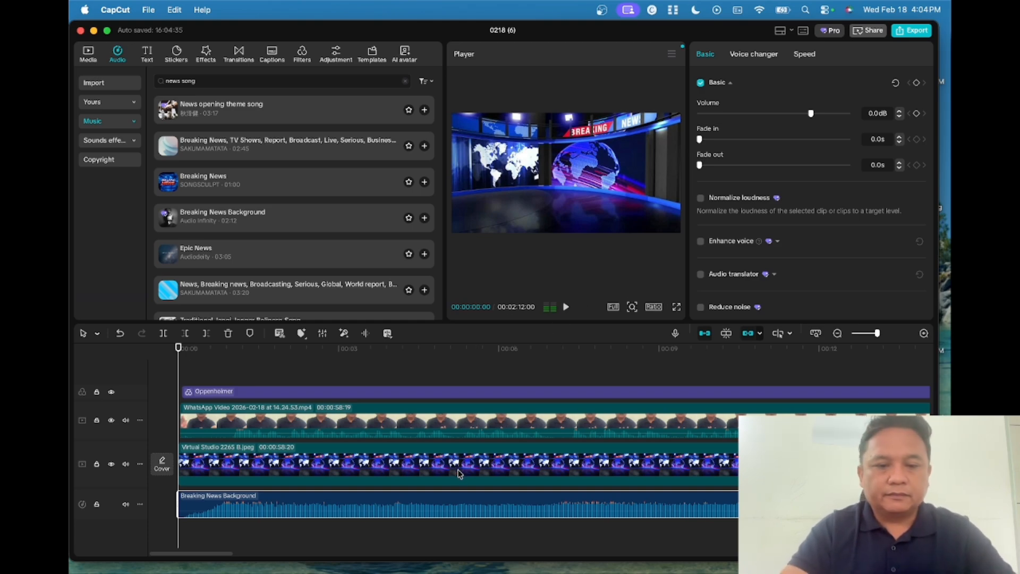
# - Raise the presenter video clip's audio volume to 20.0dB
pyautogui.click(486, 425)
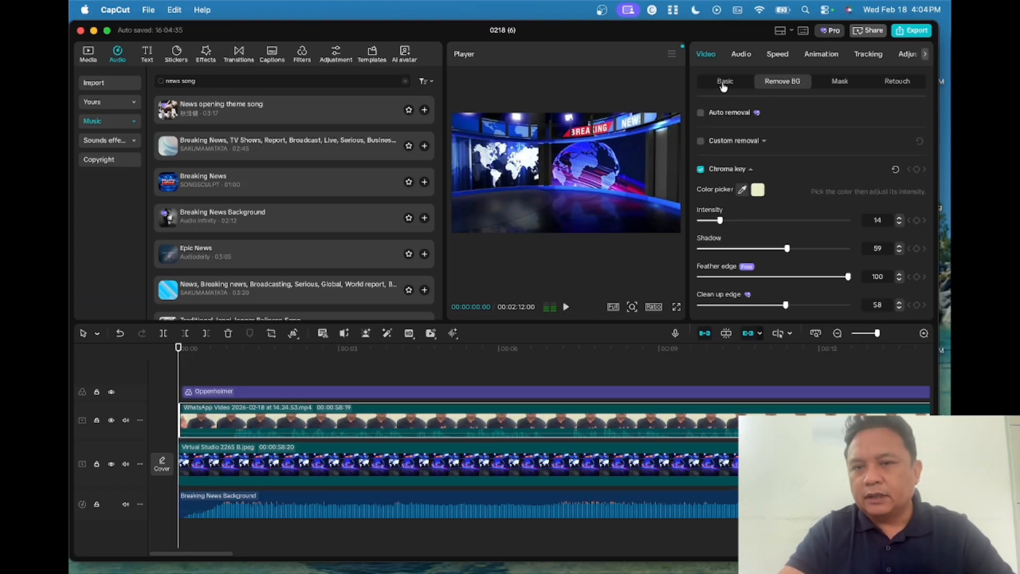
pyautogui.click(739, 55)
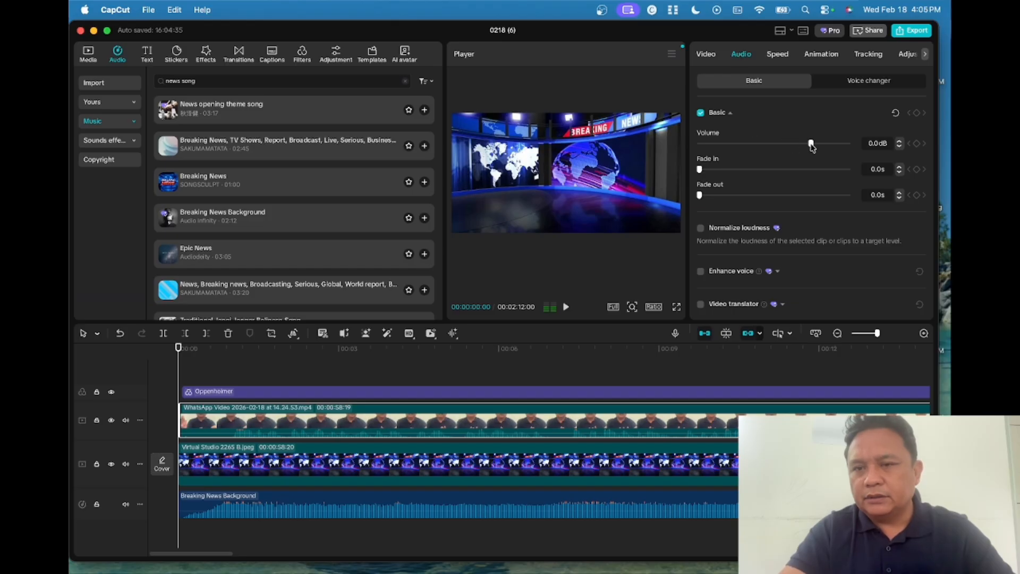
pyautogui.moveTo(811, 144); pyautogui.dragTo(851, 146)
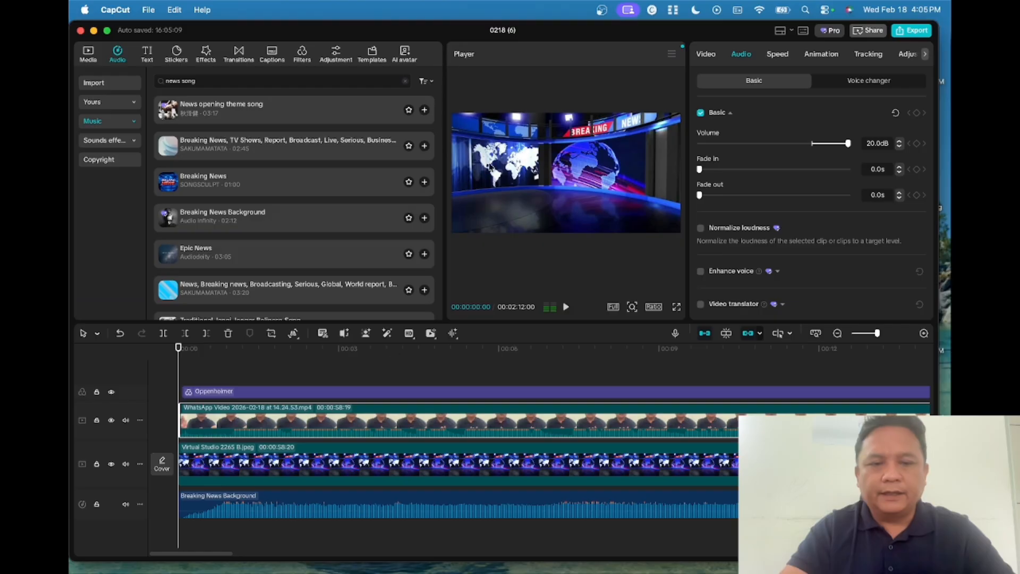
# - Play the mix and fine-tune the Breaking News Background music volume to 7.8dB
pyautogui.click(394, 497)
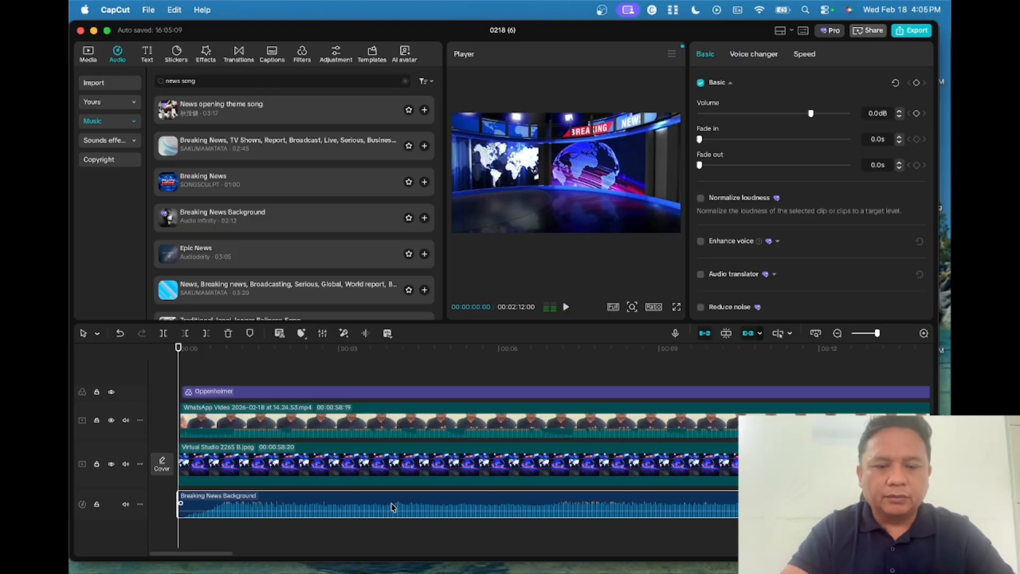
pyautogui.click(566, 307)
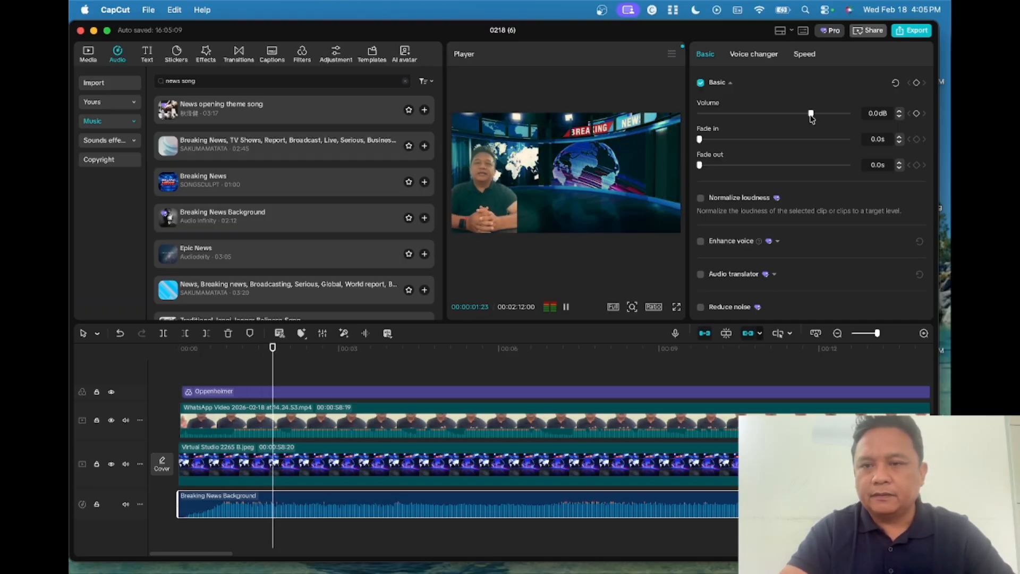
pyautogui.moveTo(811, 114)
pyautogui.mouseDown()
pyautogui.moveTo(785, 114)
pyautogui.moveTo(823, 115)
pyautogui.mouseUp()
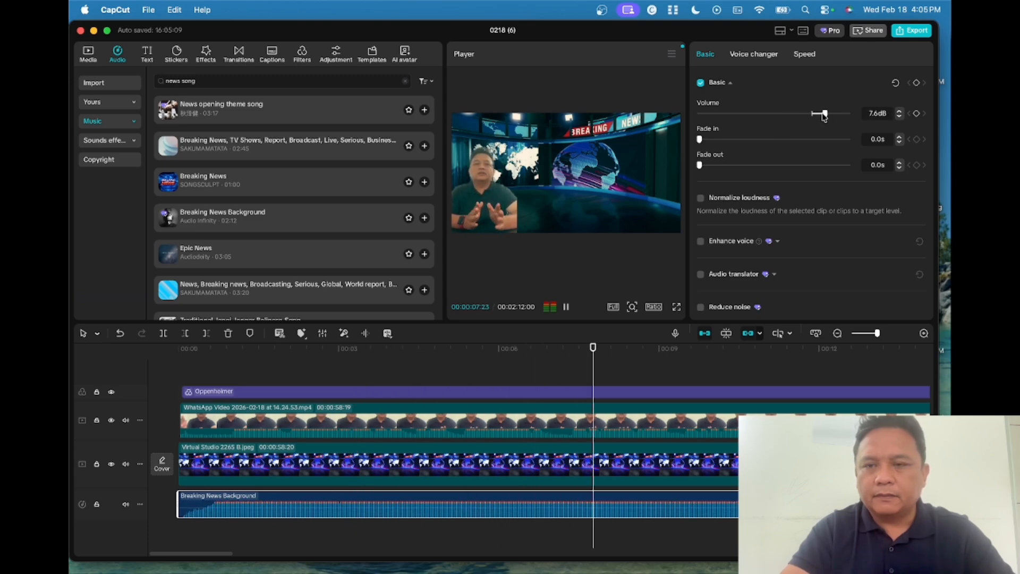
pyautogui.moveTo(824, 115); pyautogui.dragTo(826, 115)
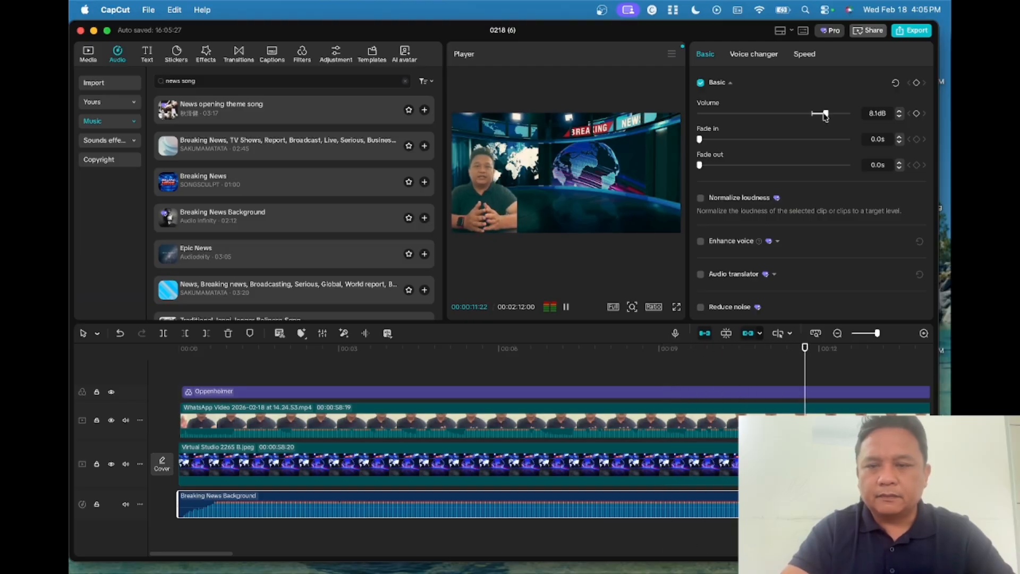
pyautogui.moveTo(826, 115); pyautogui.dragTo(819, 116)
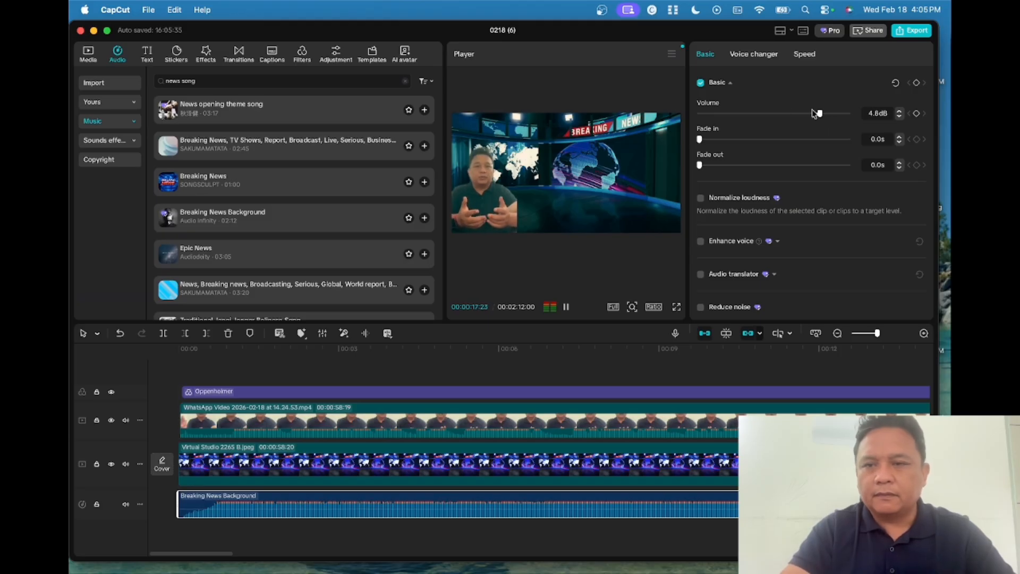
pyautogui.moveTo(822, 116); pyautogui.dragTo(825, 117)
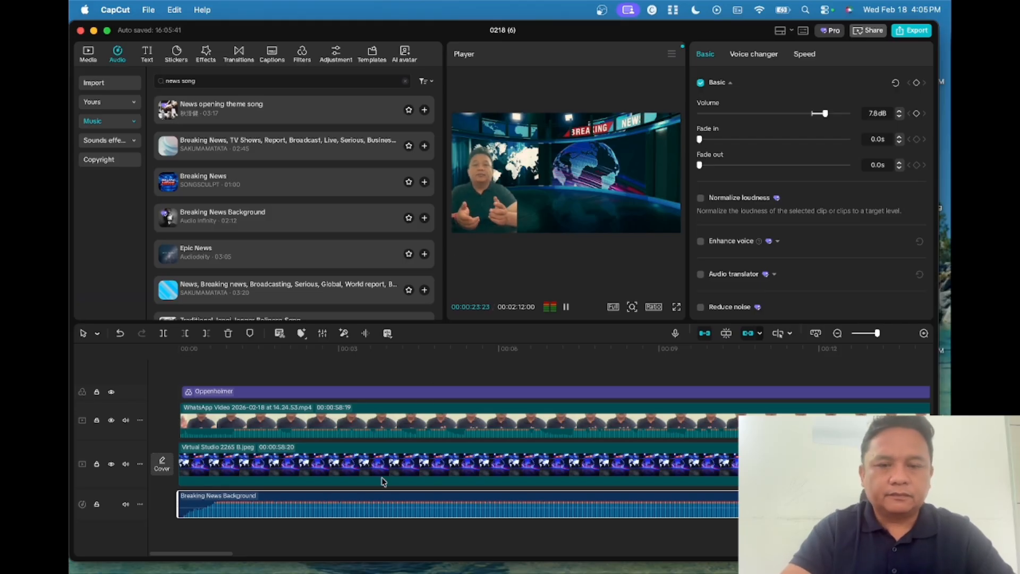
pyautogui.click(566, 314)
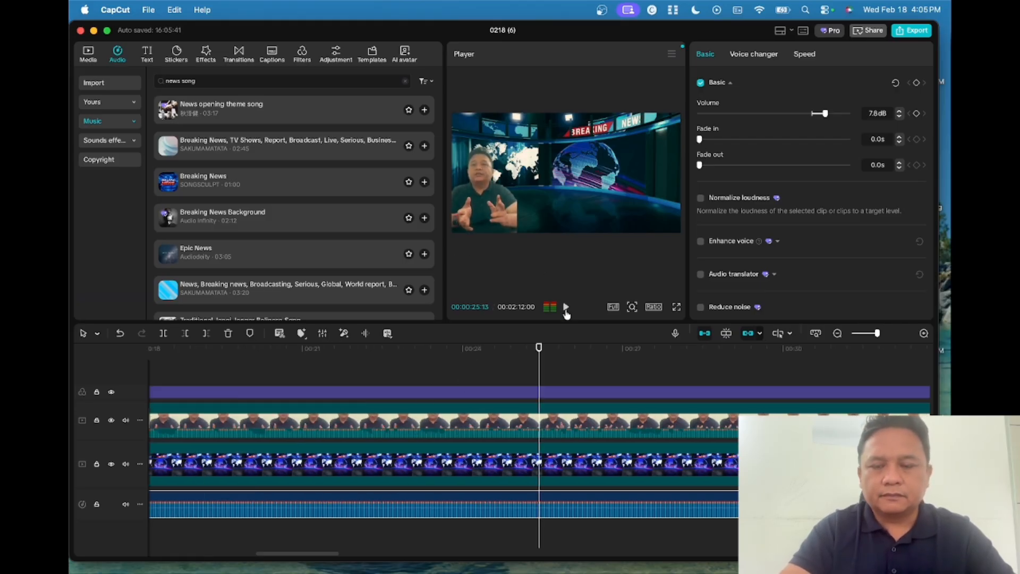
pyautogui.hscroll(-5, 340, 404)
pyautogui.hscroll(-5, 340, 404)
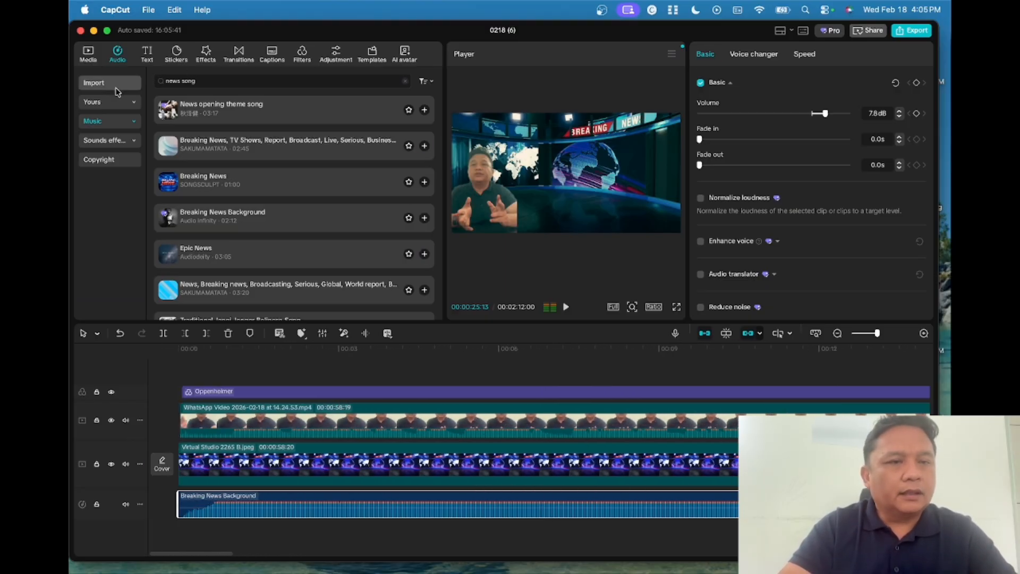
pyautogui.click(375, 56)
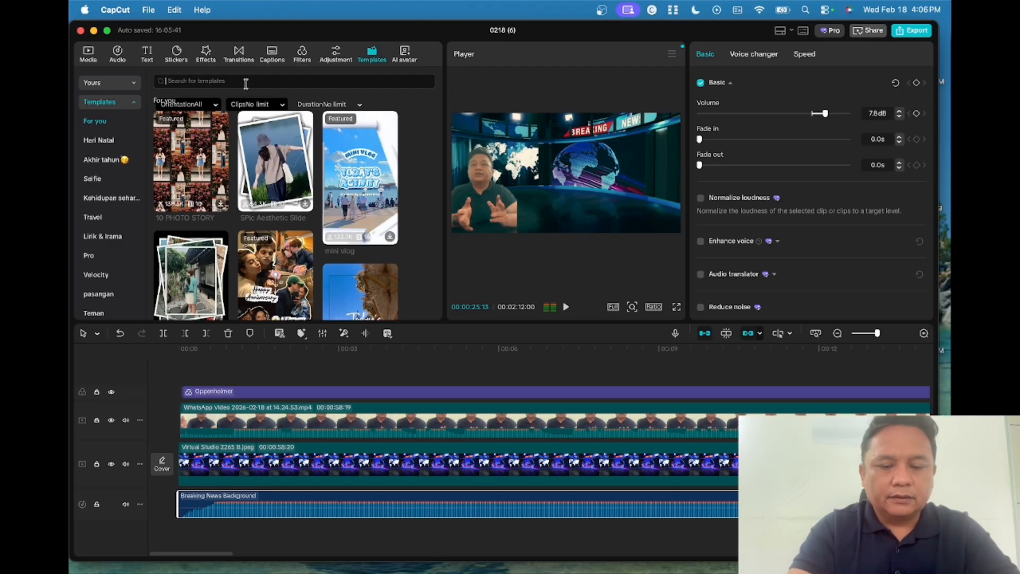
# - Search templates for 'news opening intro' and add News intro blue as a 5-second opening
pyautogui.write('news open')
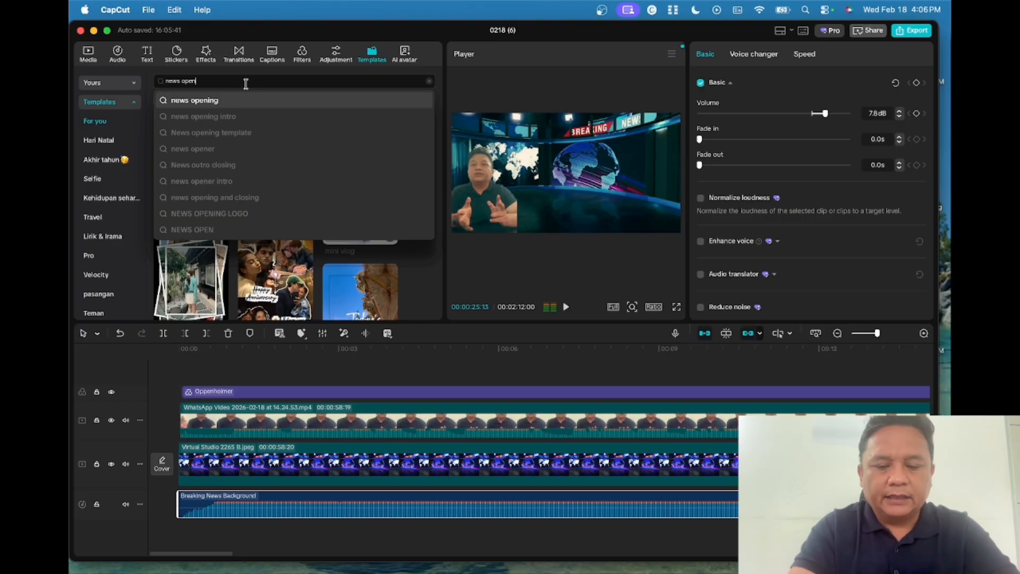
pyautogui.write('ing')
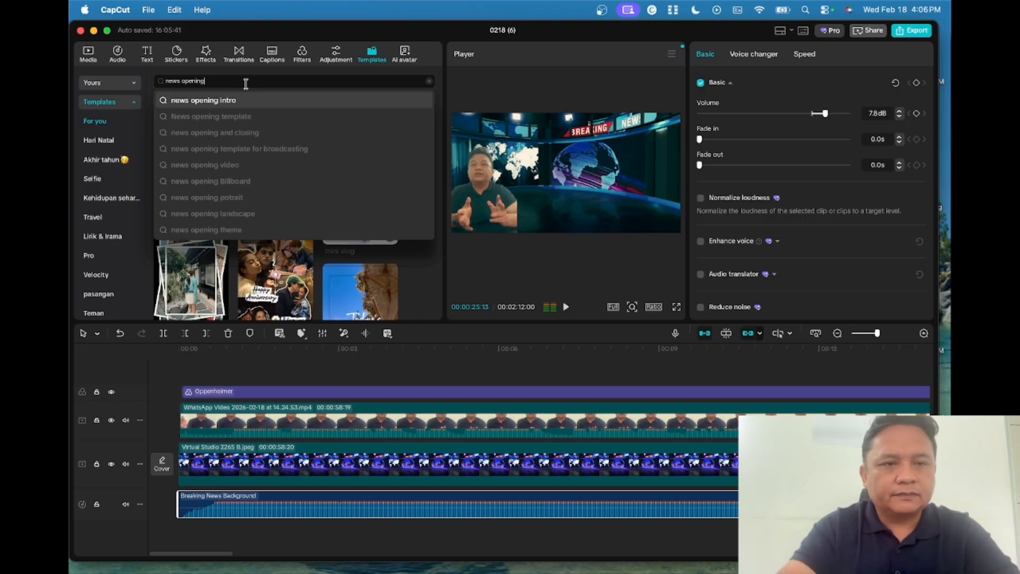
pyautogui.click(244, 103)
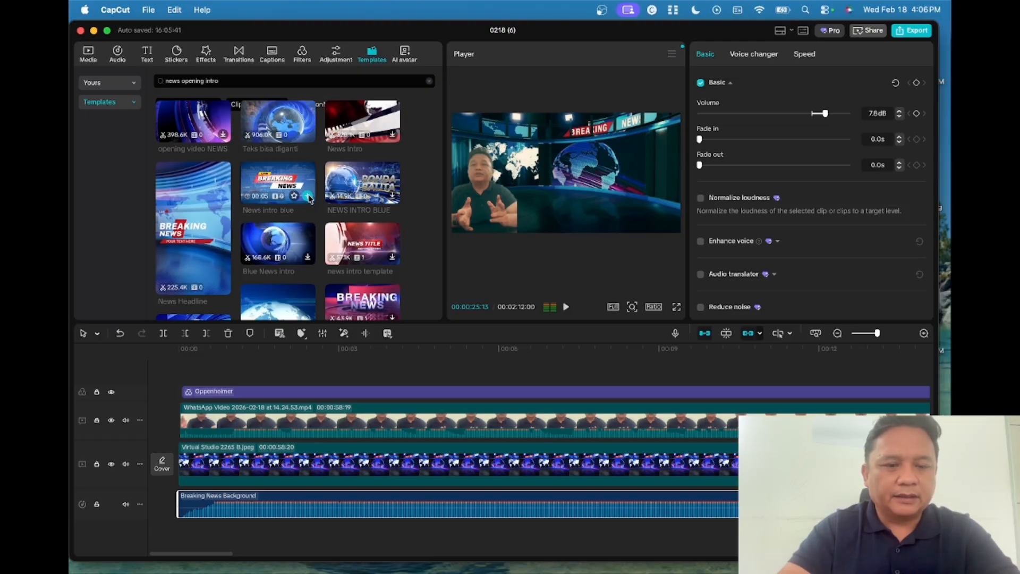
pyautogui.click(308, 196)
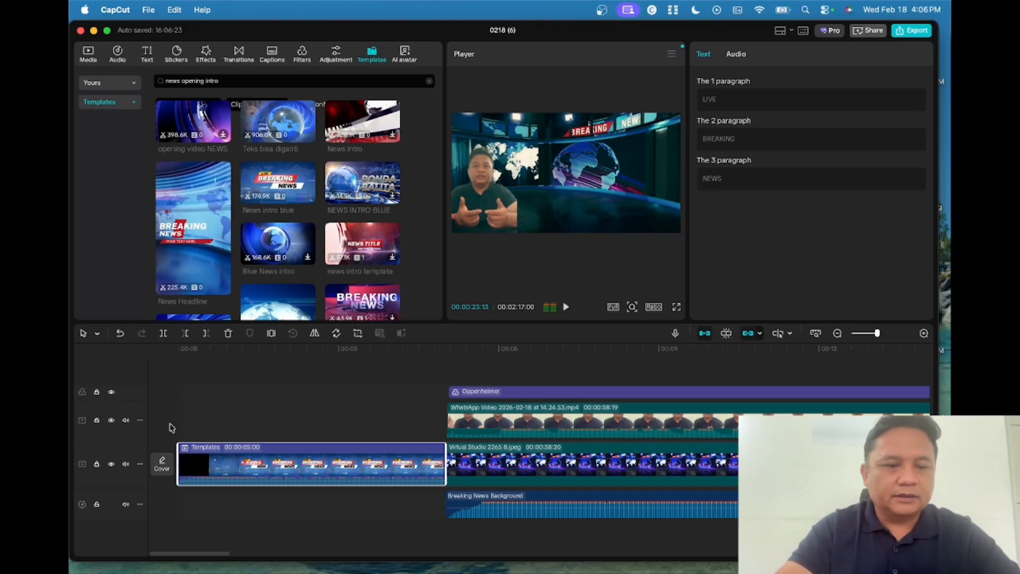
# - Play the new intro from the start into the presenter shot, then select the presenter clip
pyautogui.click(190, 379)
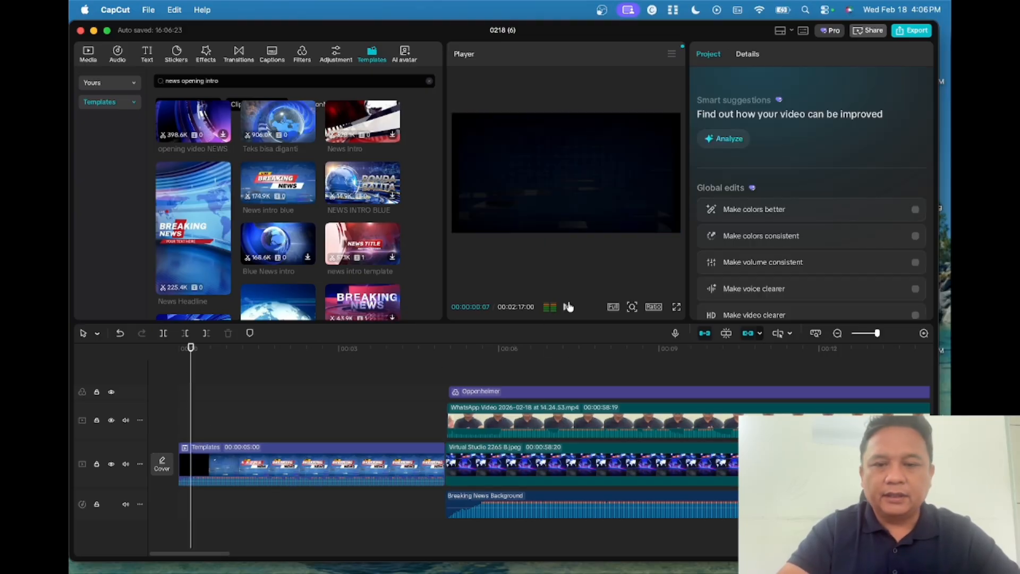
pyautogui.click(568, 307)
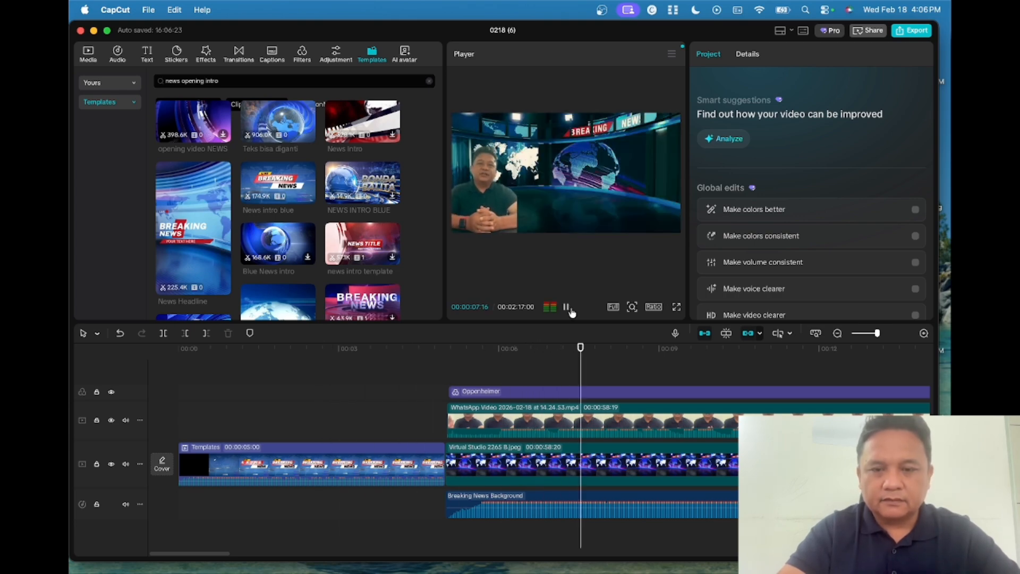
pyautogui.click(567, 309)
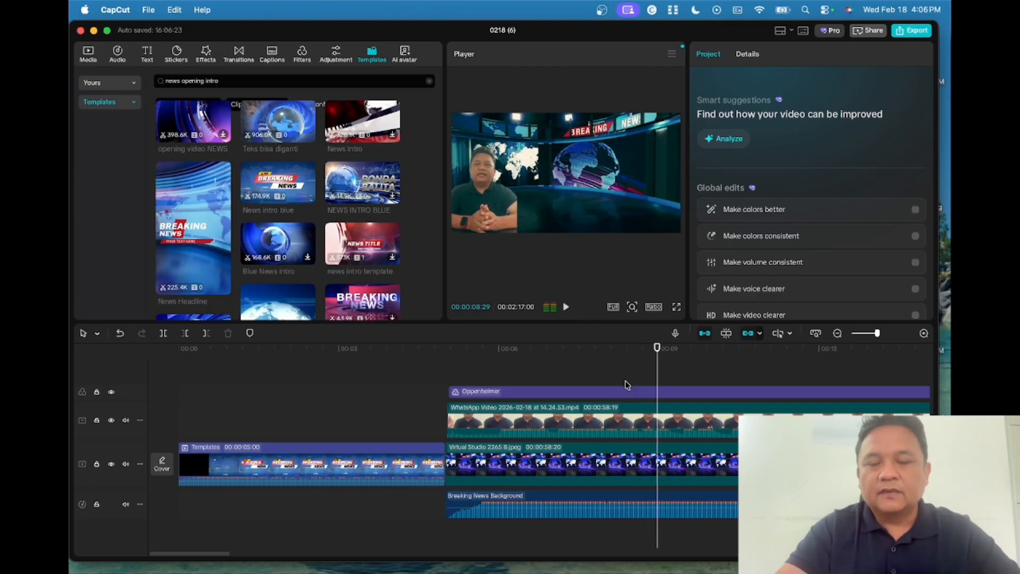
pyautogui.moveTo(609, 422)
pyautogui.mouseDown()
pyautogui.moveTo(377, 433)
pyautogui.moveTo(624, 436)
pyautogui.moveTo(611, 423)
pyautogui.mouseUp()
pyautogui.hotkey('ctrl', 'Right')
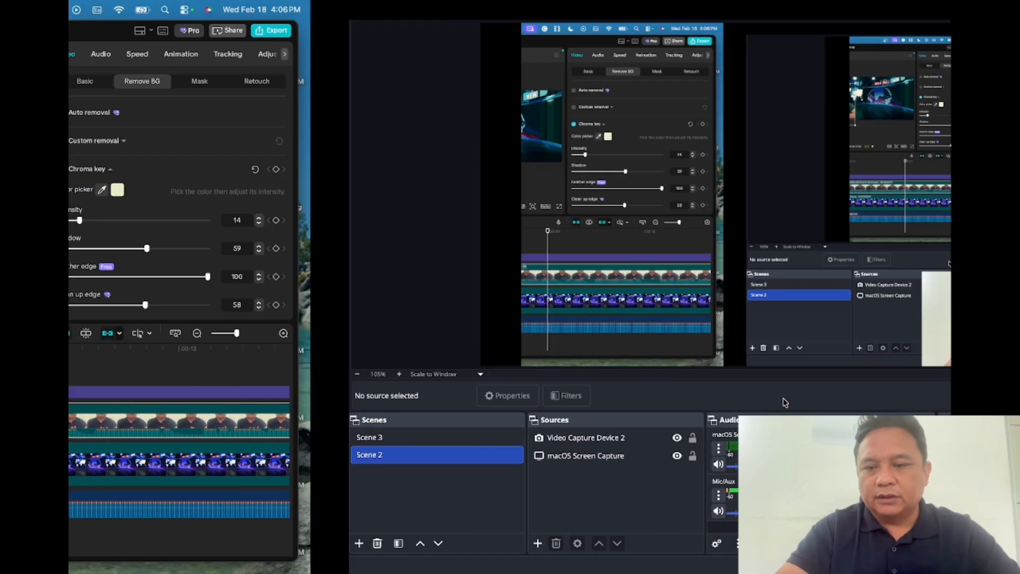
pyautogui.hotkey('ctrl', 'Left')
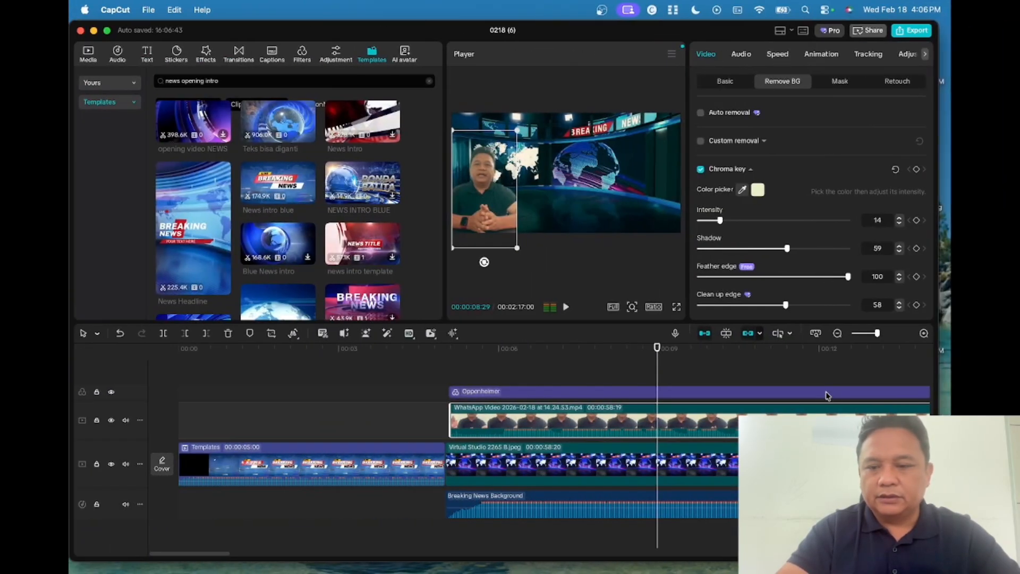
pyautogui.hscroll(15, 827, 396)
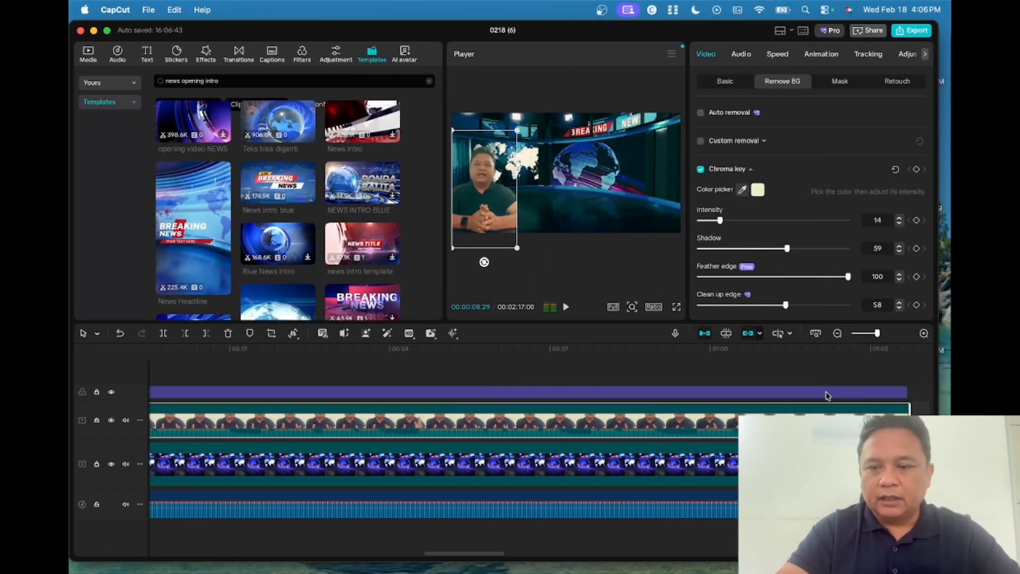
pyautogui.hscroll(4, 826, 396)
pyautogui.hscroll(-1, 827, 393)
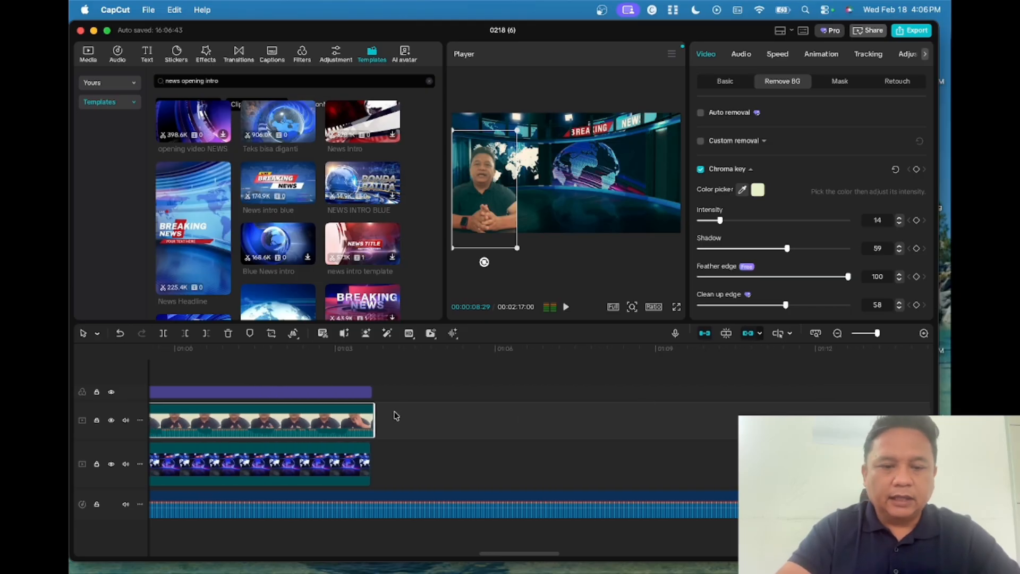
pyautogui.click(364, 394)
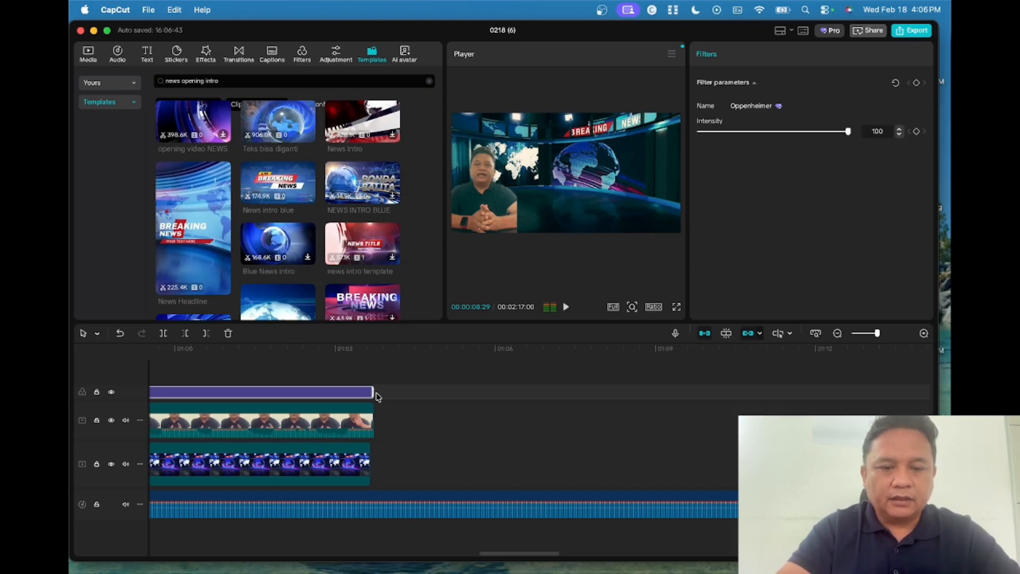
pyautogui.click(368, 468)
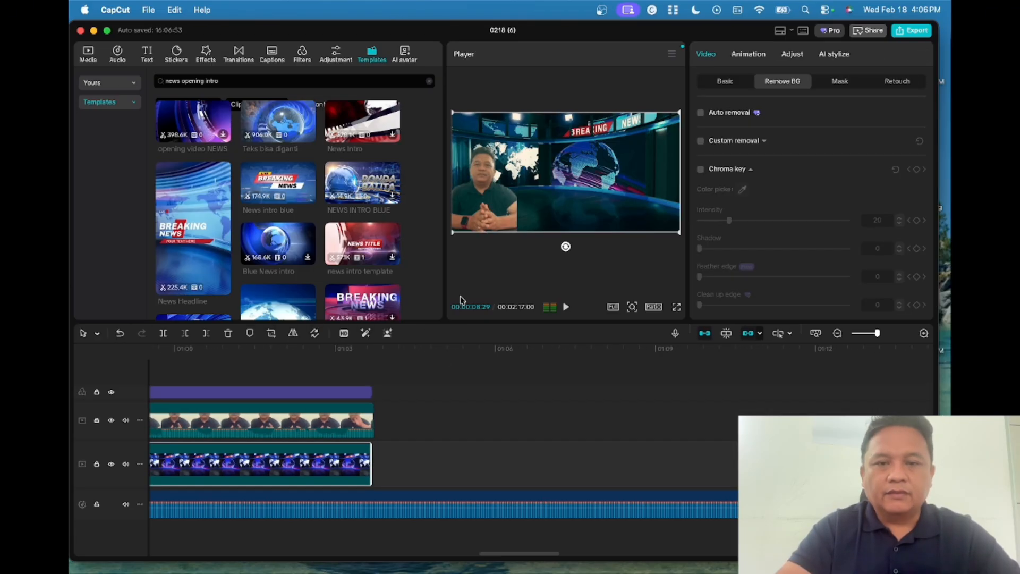
pyautogui.click(242, 84)
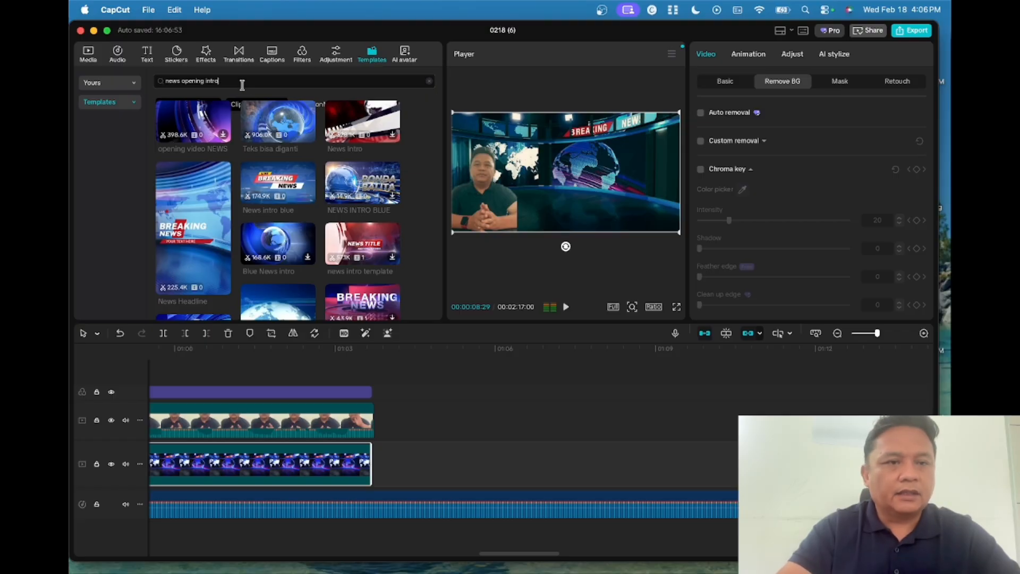
# - Search templates for 'news ending' and add the 'intro news berita' template
pyautogui.press('BackSpace')
pyautogui.press('BackSpace')
pyautogui.press('BackSpace')
pyautogui.press('BackSpace')
pyautogui.press('BackSpace')
pyautogui.press('BackSpace')
pyautogui.press('BackSpace')
pyautogui.press('BackSpace')
pyautogui.press('BackSpace')
pyautogui.press('BackSpace')
pyautogui.press('BackSpace')
pyautogui.press('BackSpace')
pyautogui.press('BackSpace')
pyautogui.write('end')
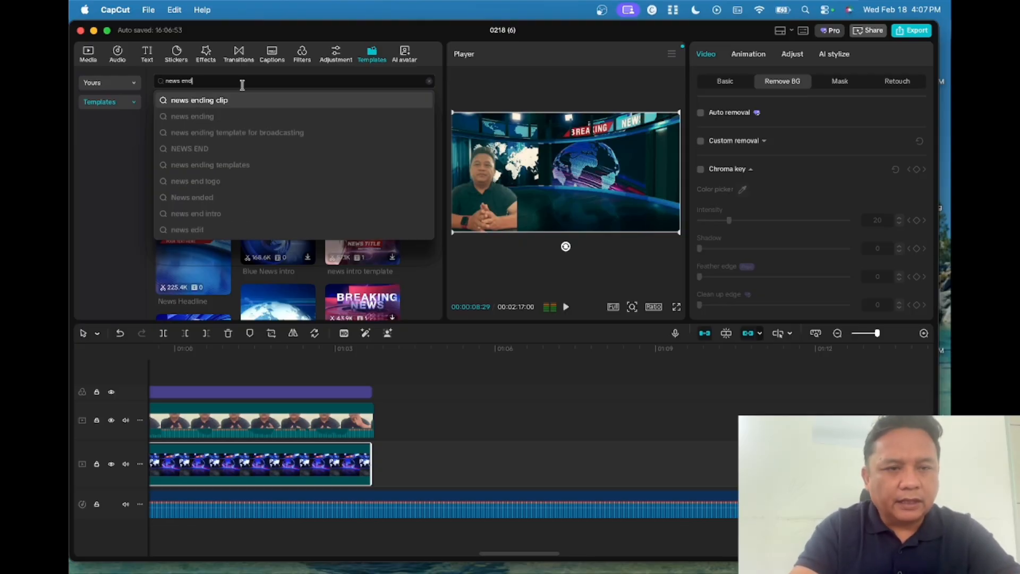
pyautogui.write('iing')
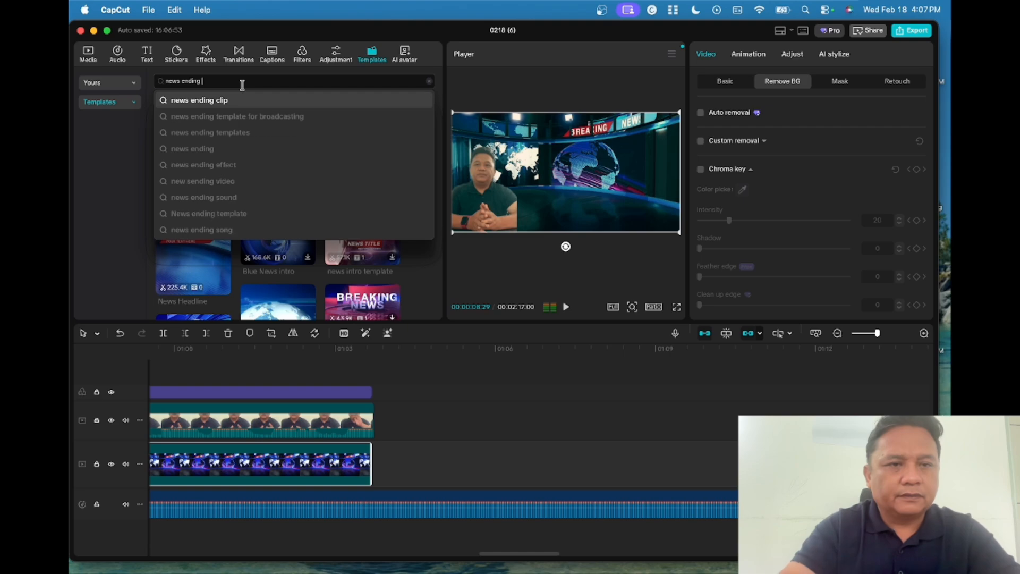
pyautogui.press('Return')
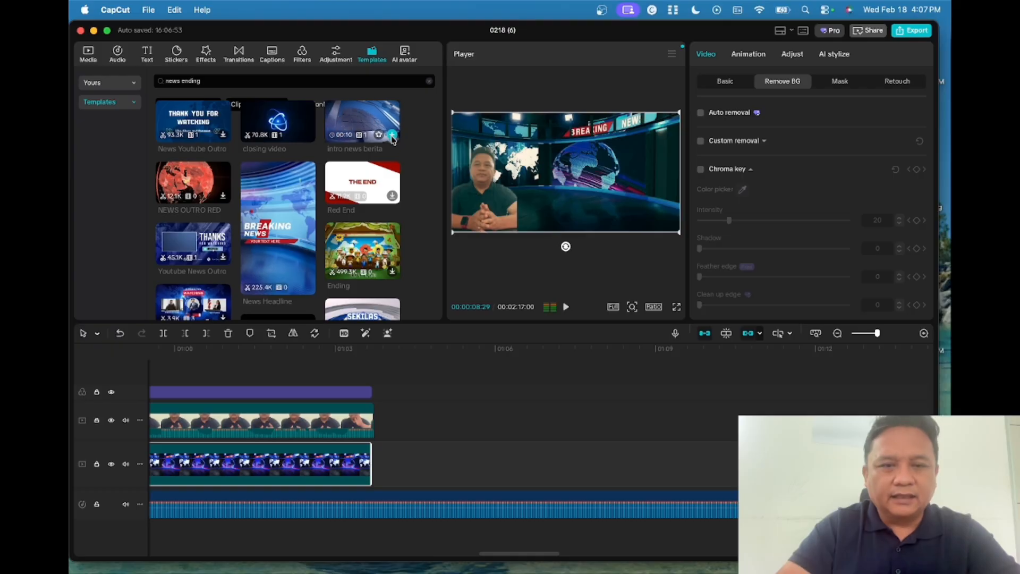
pyautogui.click(392, 136)
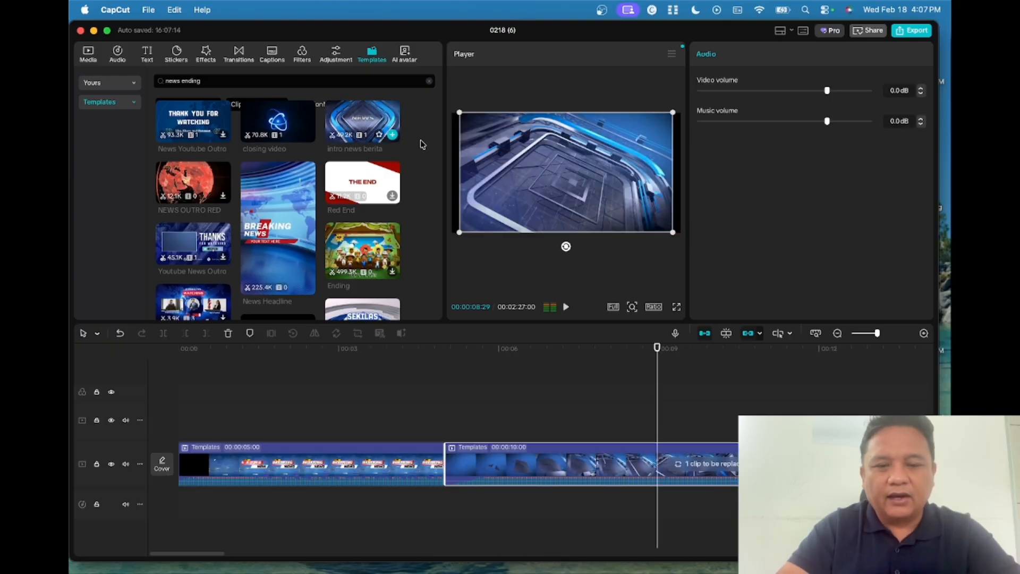
# - Move the 10-second ending template to the upper track, right after the presenter clip near 1:04
pyautogui.hscroll(10, 501, 362)
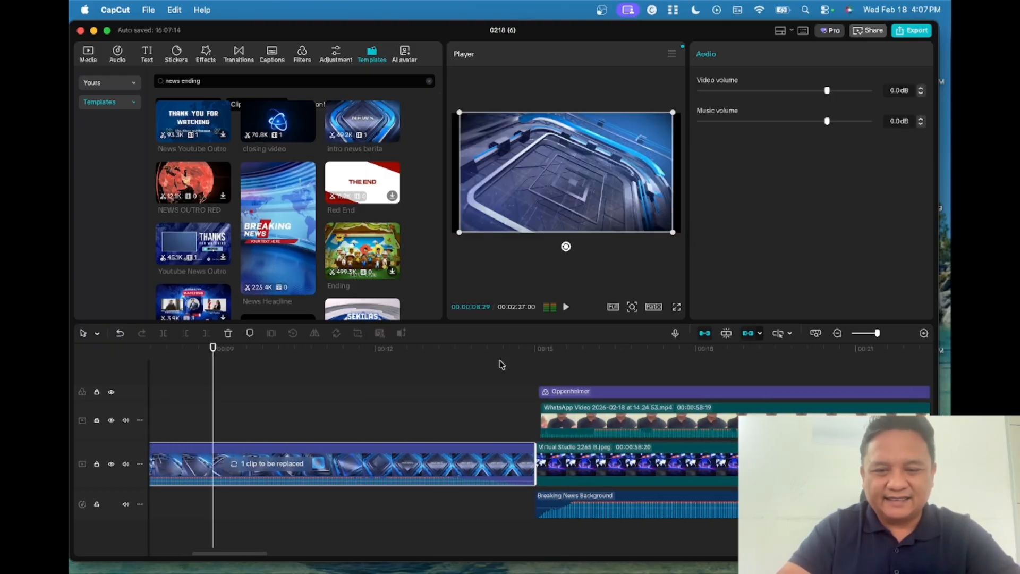
pyautogui.hscroll(15, 501, 364)
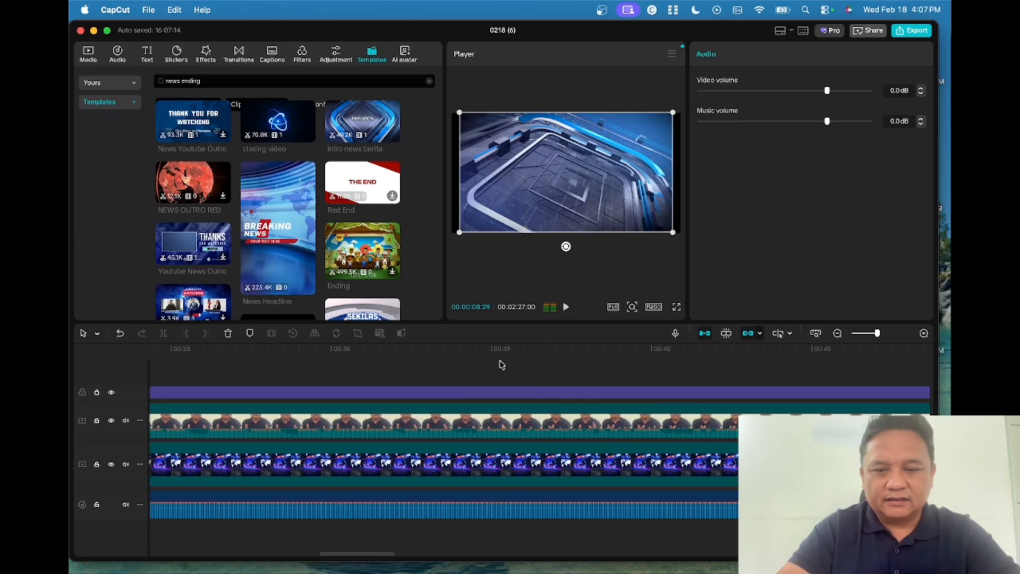
pyautogui.hscroll(-18, 501, 365)
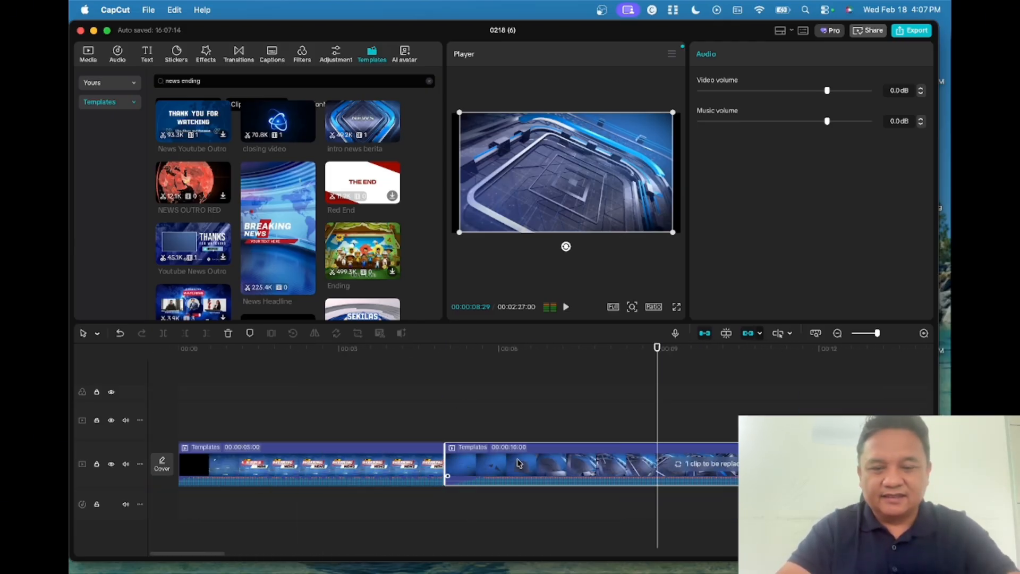
pyautogui.moveTo(519, 464); pyautogui.dragTo(648, 419)
pyautogui.hscroll(10, 647, 487)
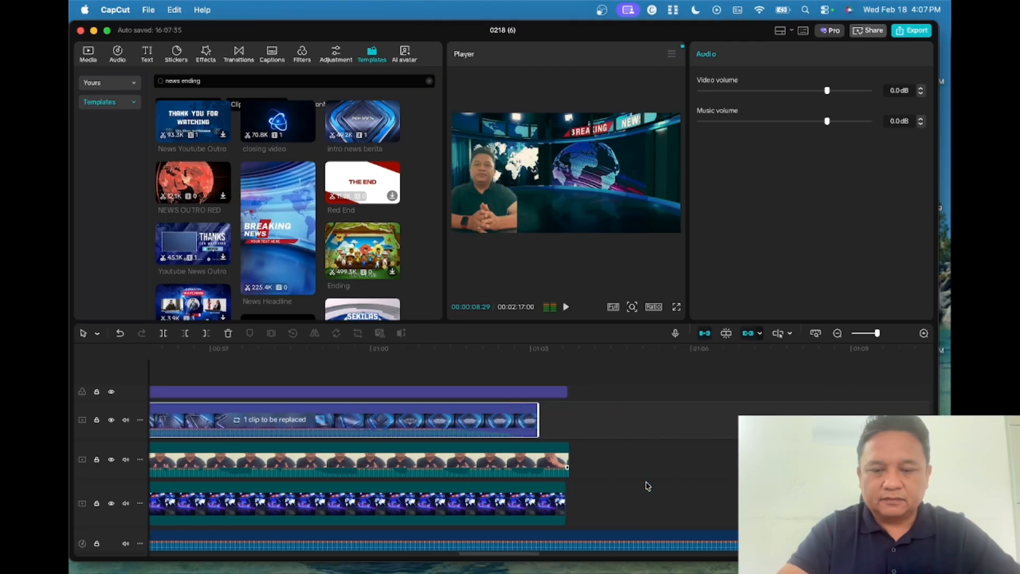
pyautogui.moveTo(441, 418); pyautogui.dragTo(287, 416)
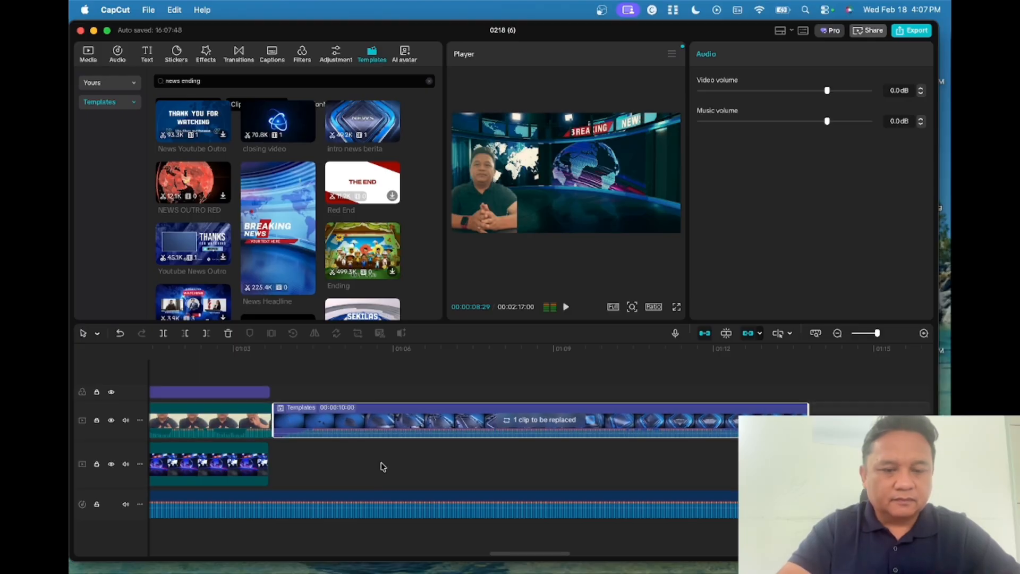
pyautogui.hscroll(10, 509, 502)
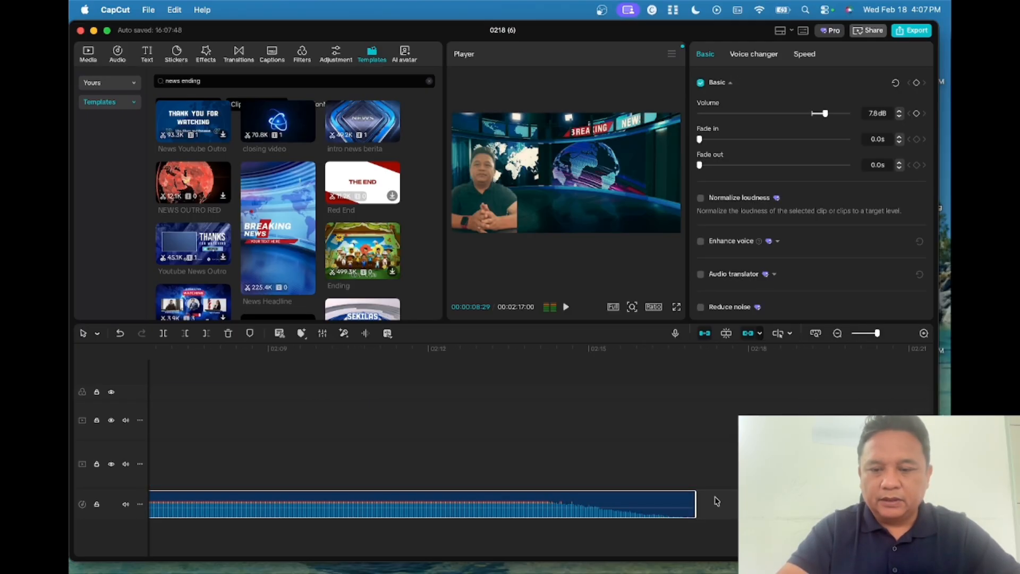
# - Trim the Breaking News Background music so the project totals 00:01:13:23, then return to the start
pyautogui.moveTo(696, 499); pyautogui.dragTo(198, 481)
pyautogui.hscroll(-20, 272, 431)
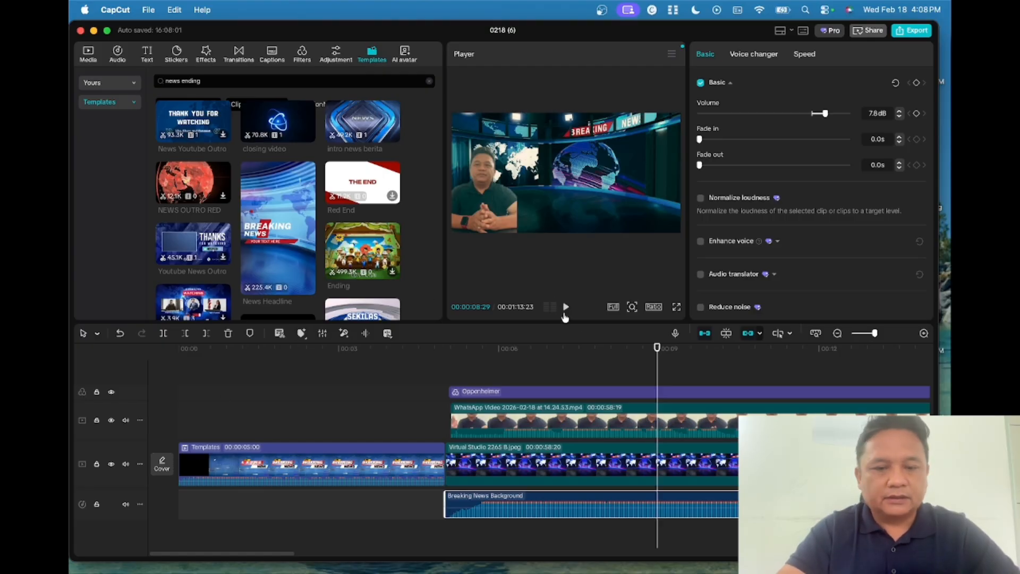
pyautogui.moveTo(658, 351); pyautogui.dragTo(182, 372)
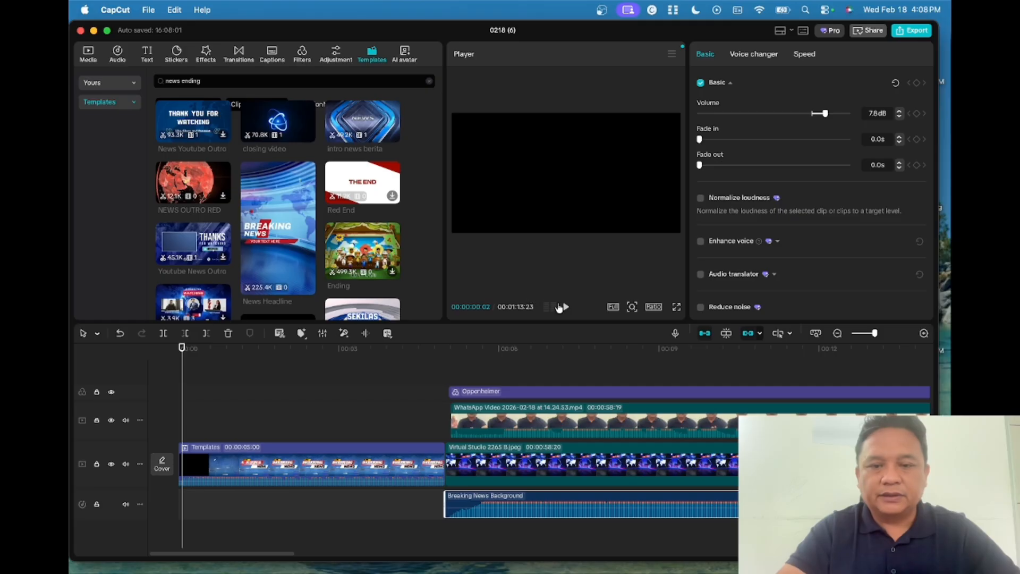
pyautogui.click(566, 309)
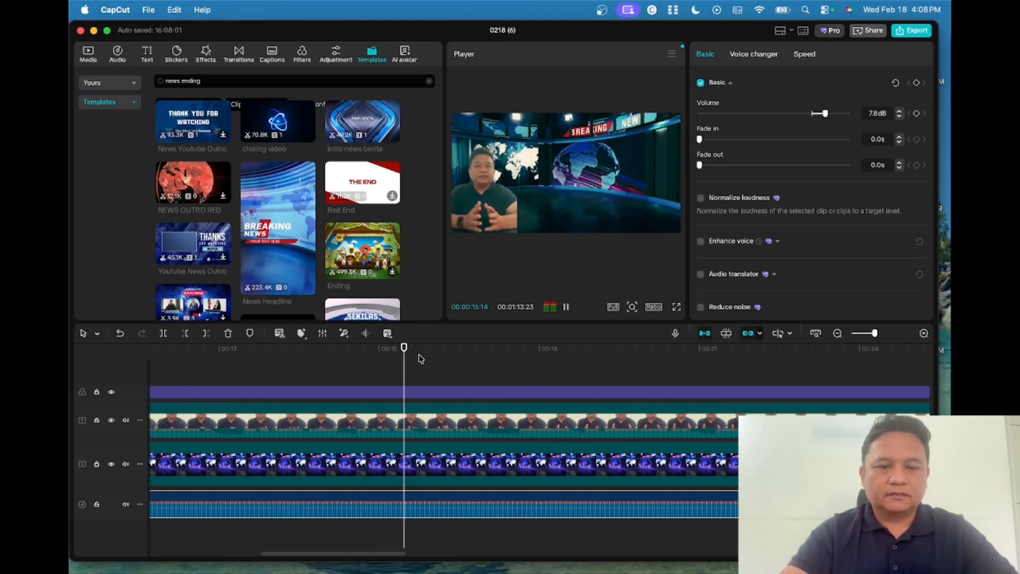
pyautogui.click(859, 384)
pyautogui.hscroll(8, 878, 387)
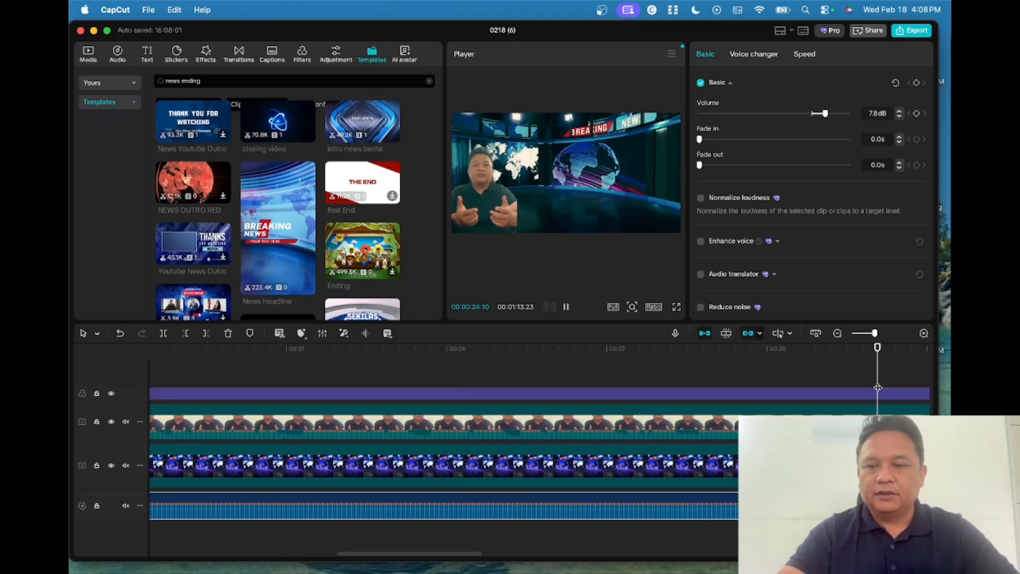
pyautogui.hscroll(8, 878, 388)
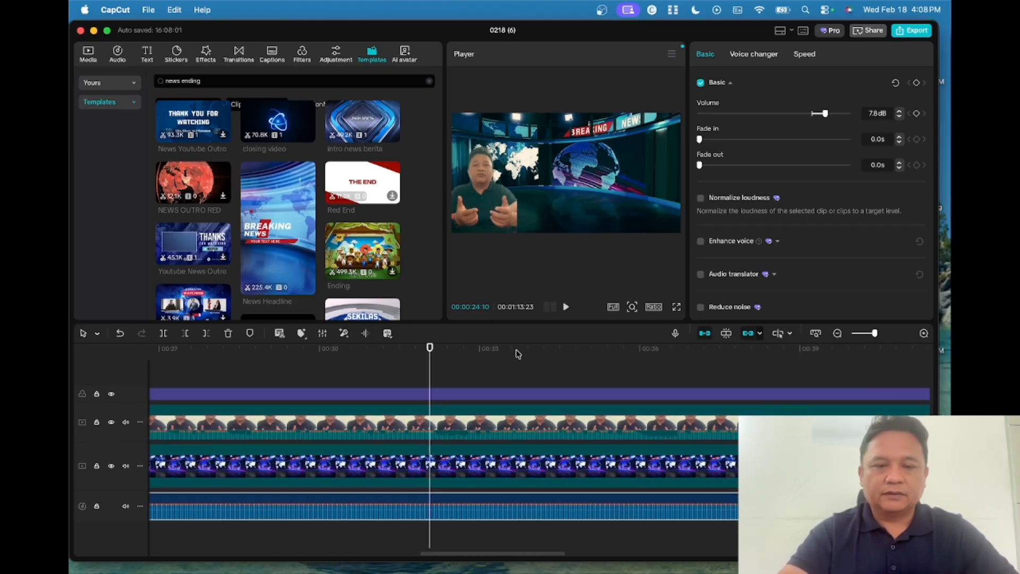
pyautogui.moveTo(431, 349); pyautogui.dragTo(631, 433)
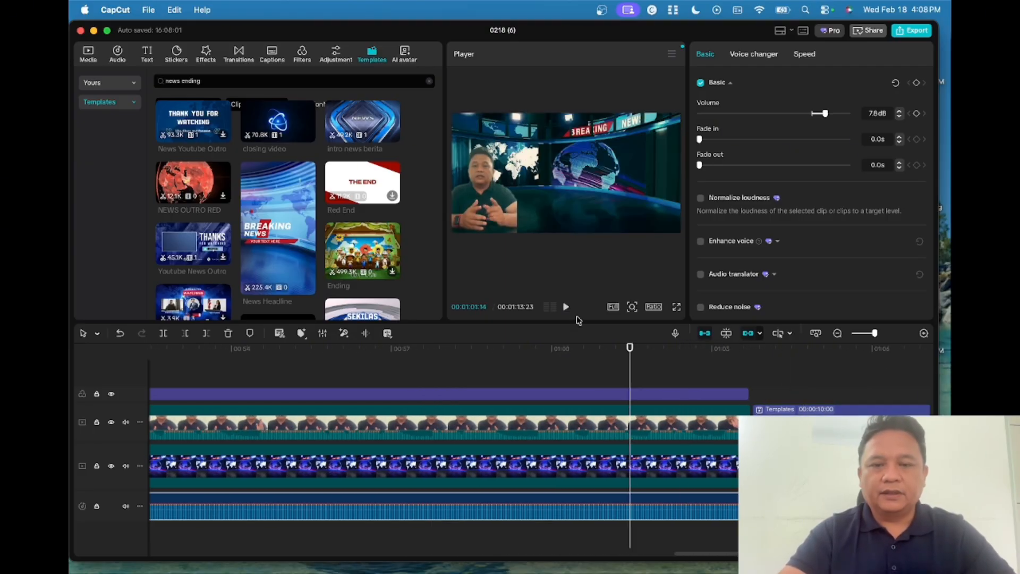
pyautogui.click(567, 310)
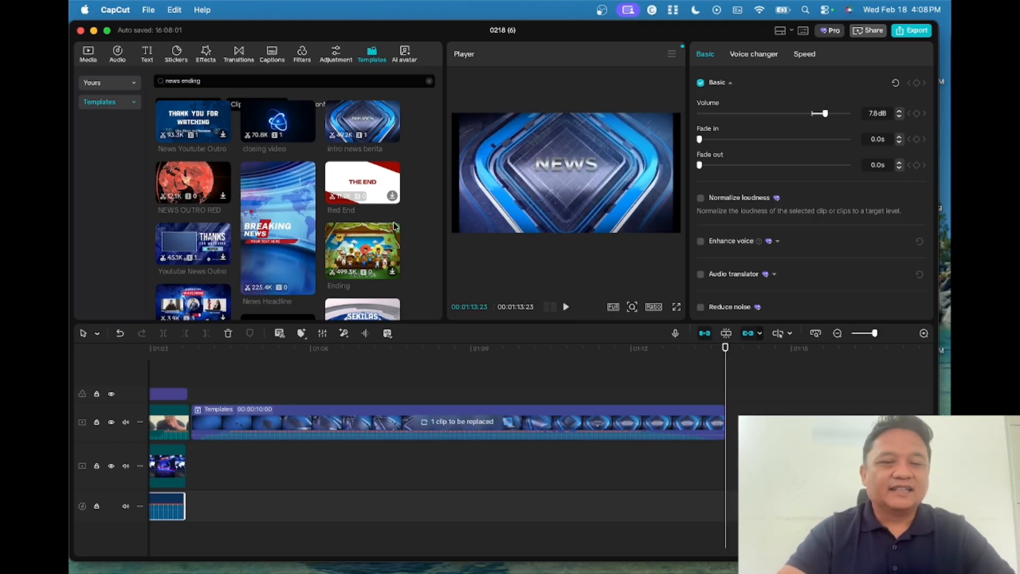
pyautogui.hscroll(-15, 382, 406)
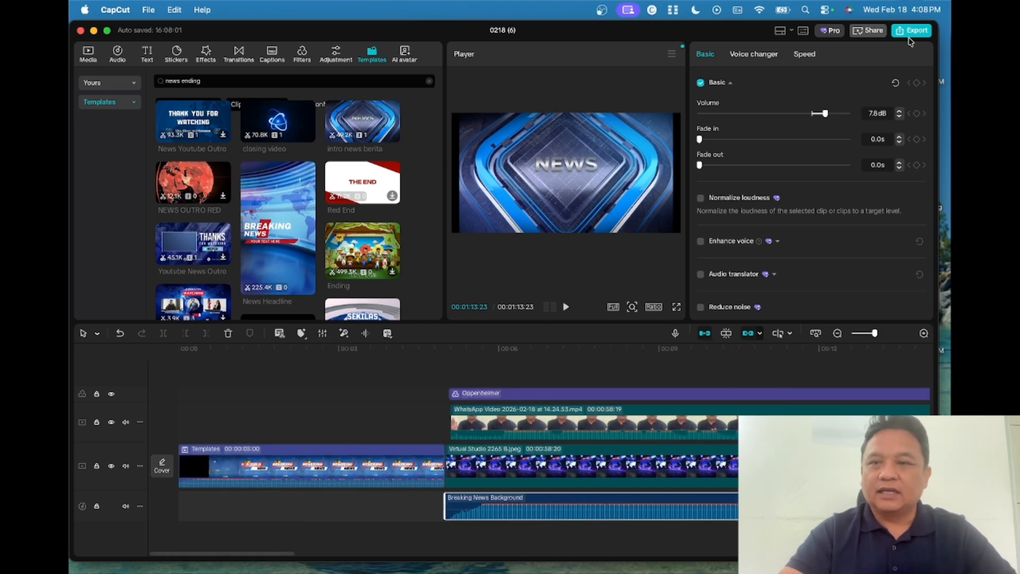
# - Export the video as a 1080P, 30fps H.264 mp4
pyautogui.click(922, 33)
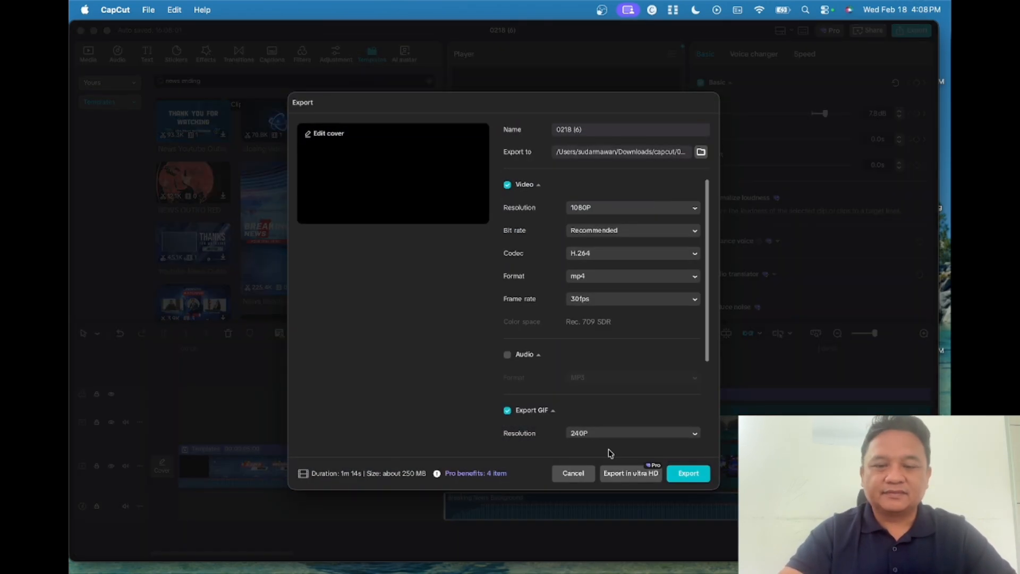
pyautogui.click(689, 473)
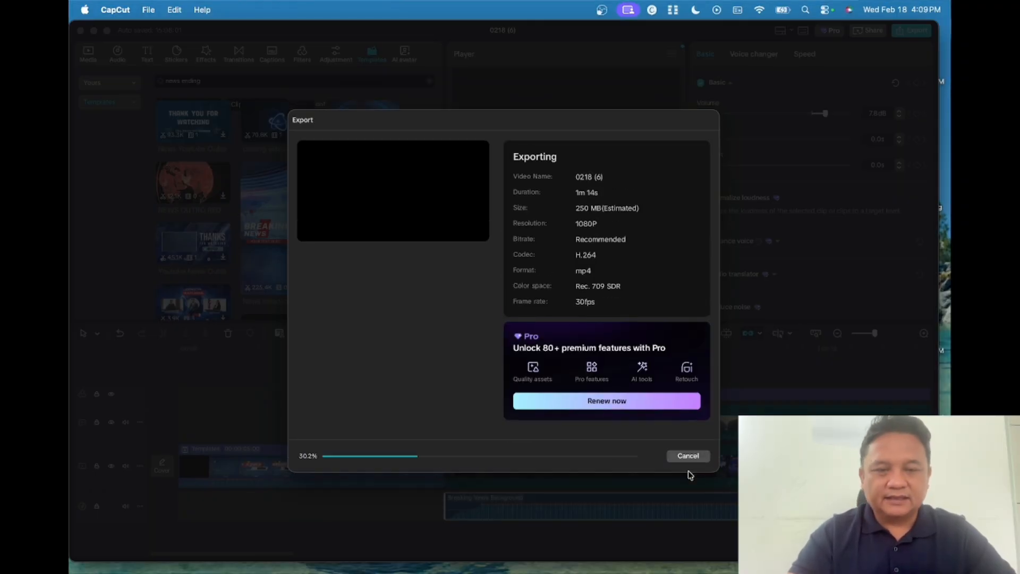